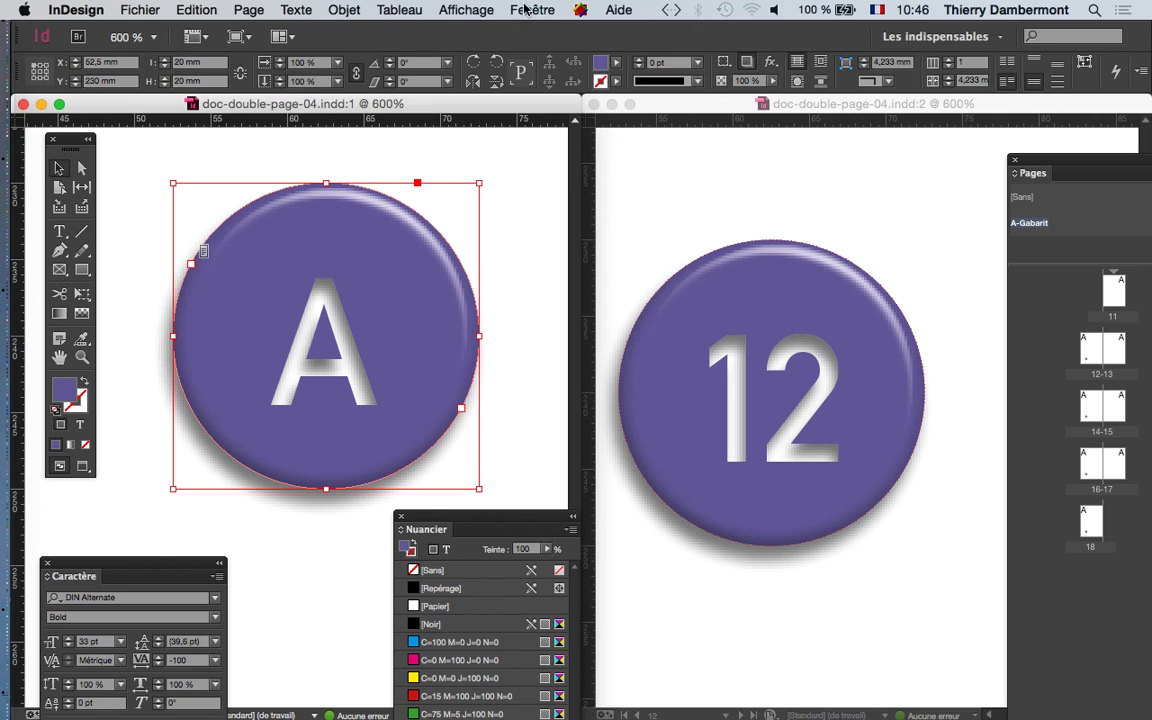
Show the Styles d'objet panel via Fenêtre > Styles, then enlarge it over the page
left_click(530, 9)
mouse_move(174, 416)
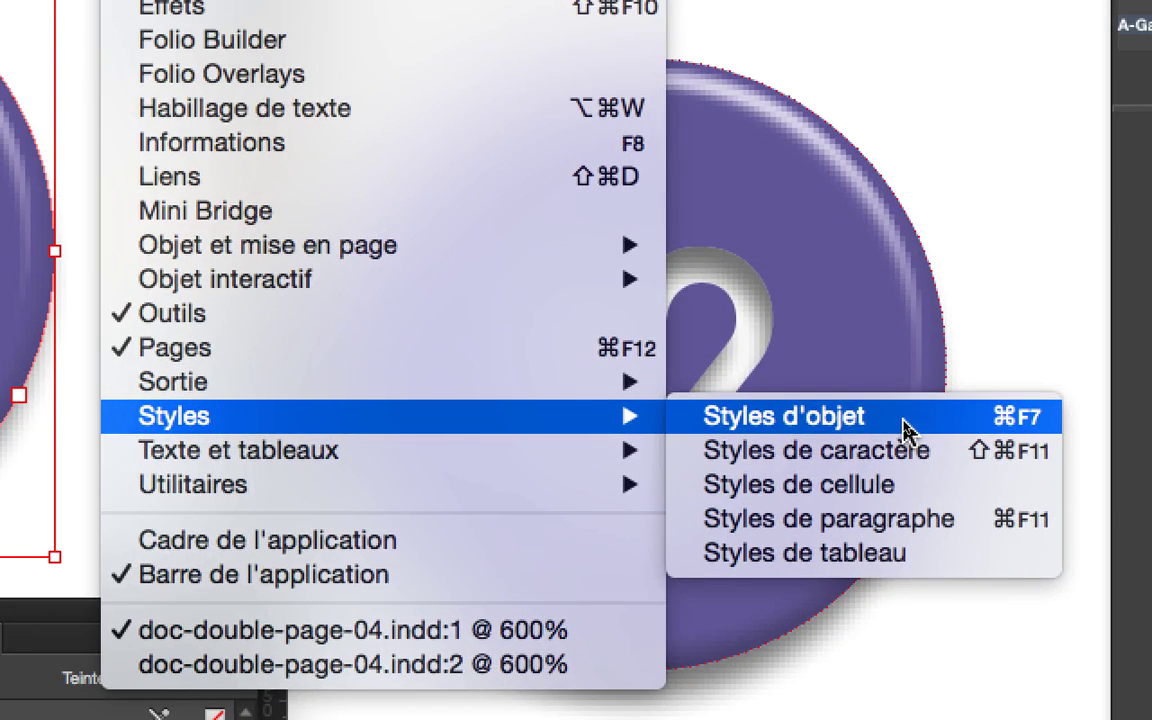
left_click(905, 428)
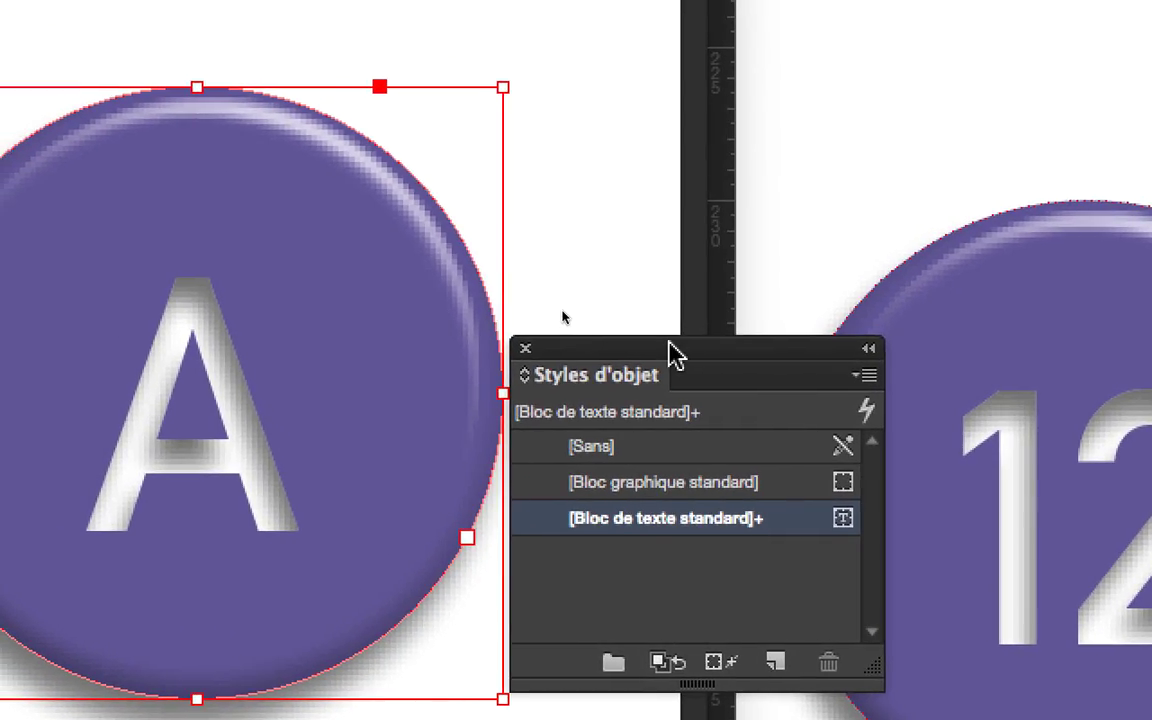
left_click_drag(671, 352, 690, 198)
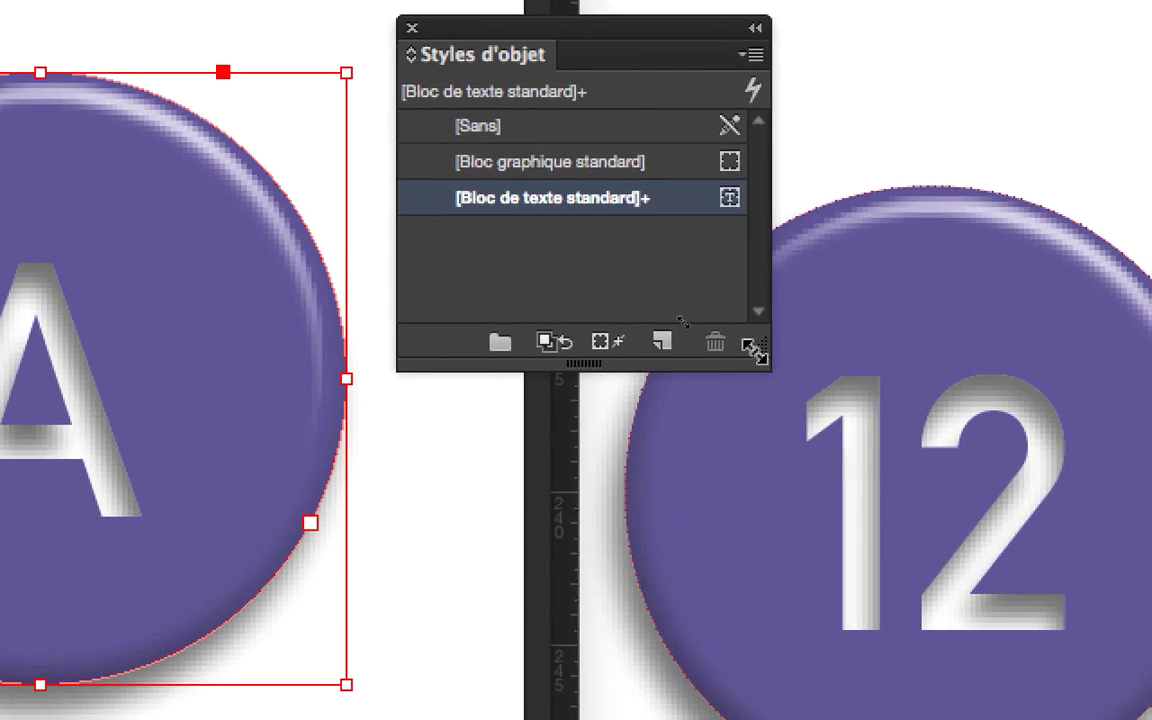
left_click_drag(887, 505, 946, 655)
left_click_drag(780, 415, 843, 451)
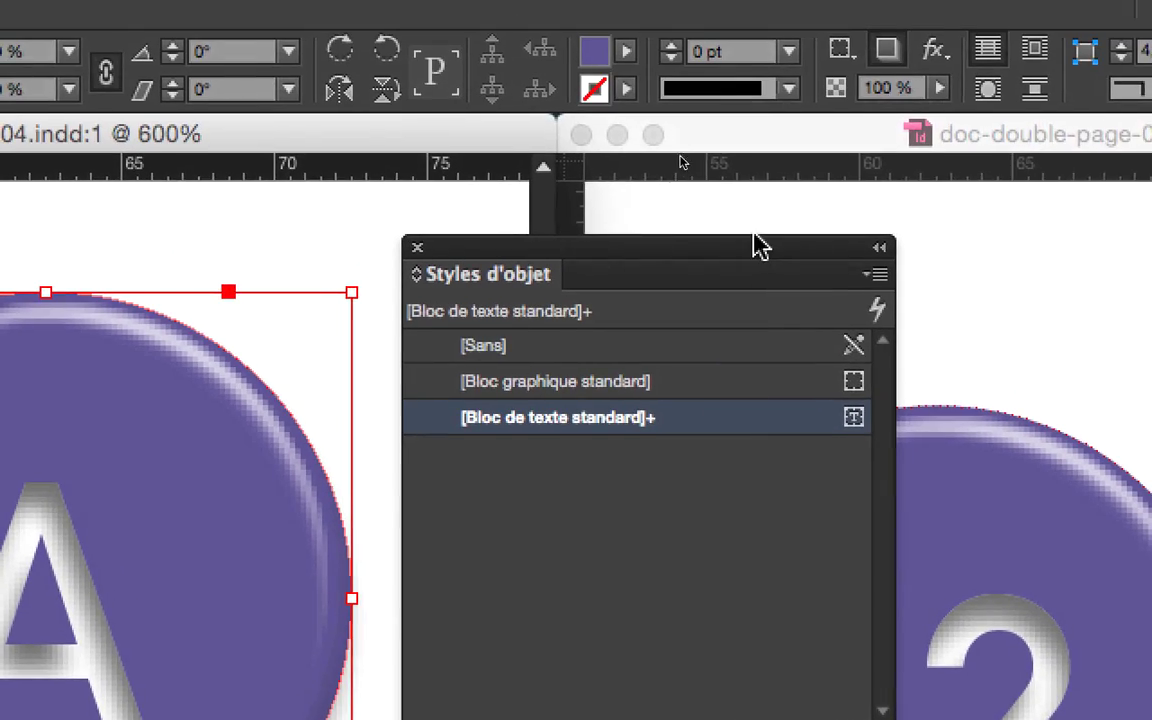
left_click_drag(759, 244, 580, 243)
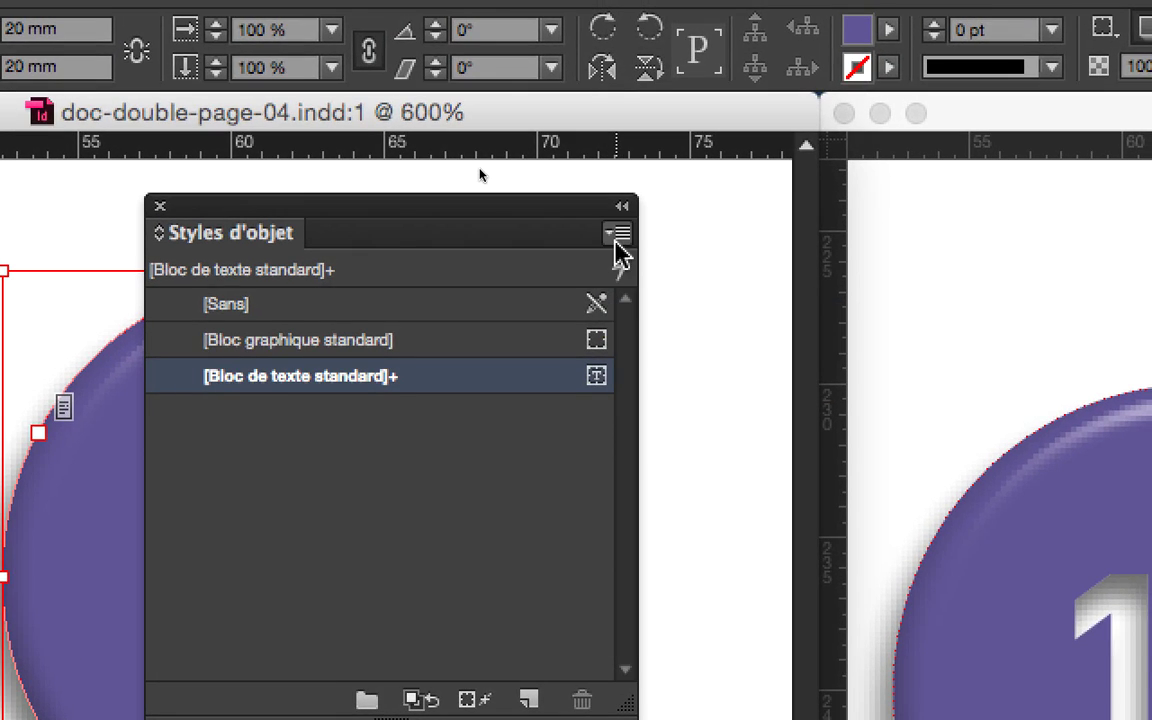
Drag the Styles d'objet panel to the right so the purple A circle is uncovered
left_click(616, 240)
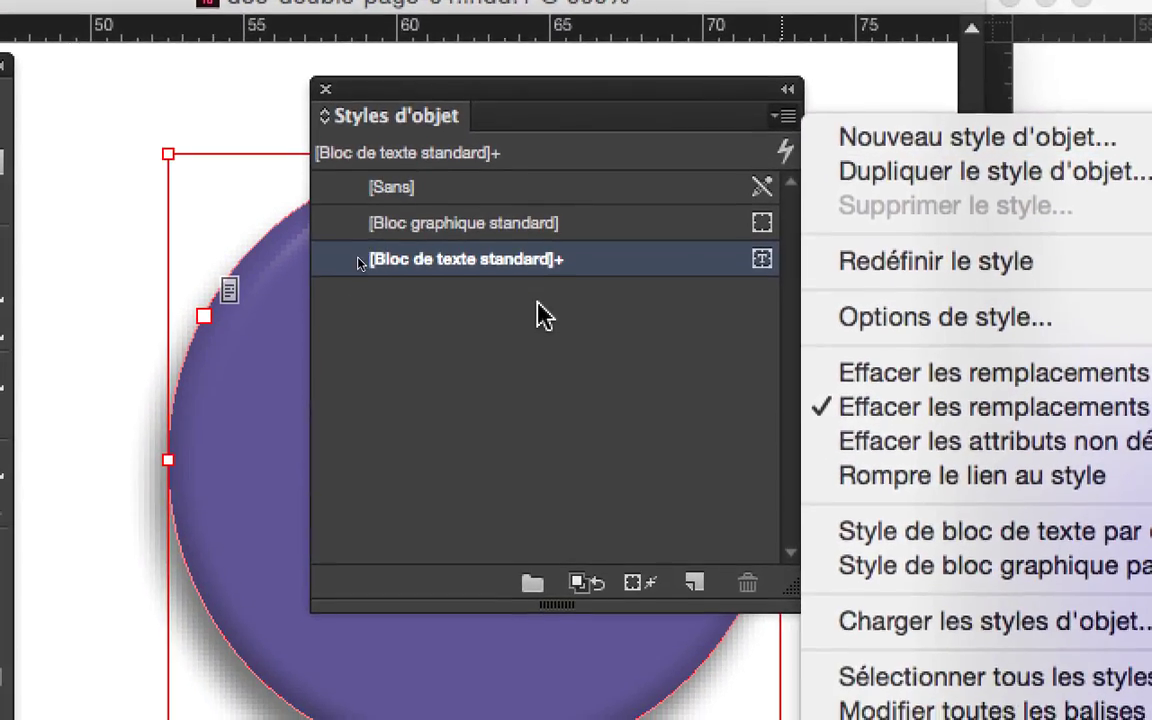
left_click(555, 305)
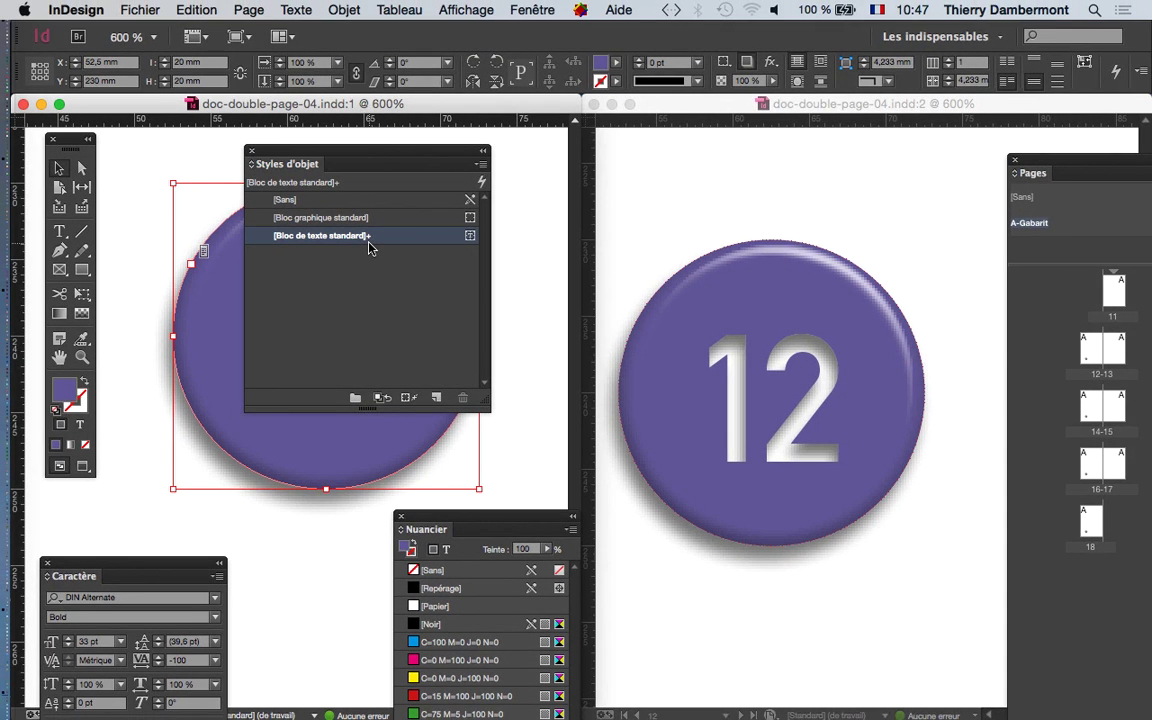
left_click_drag(440, 157, 697, 148)
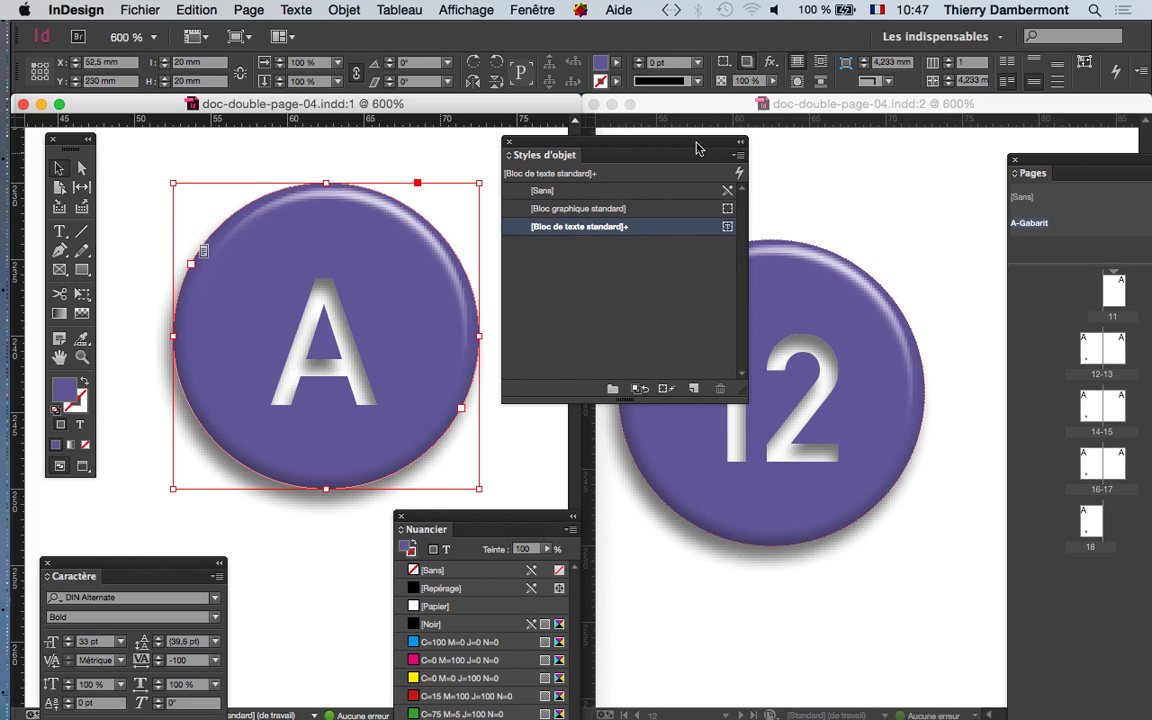
Choose Nouveau style d'objet from the Styles d'objet panel menu, starting as Style d'objet 1
left_click(532, 10)
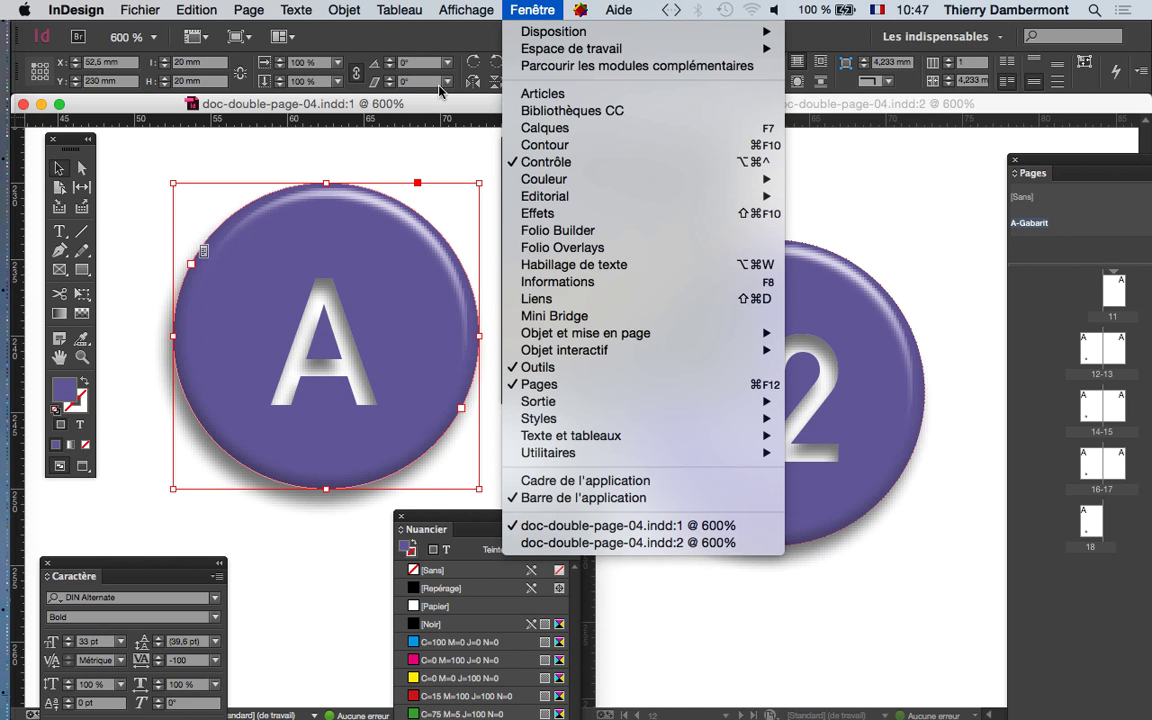
left_click(443, 115)
left_click_drag(679, 153, 666, 203)
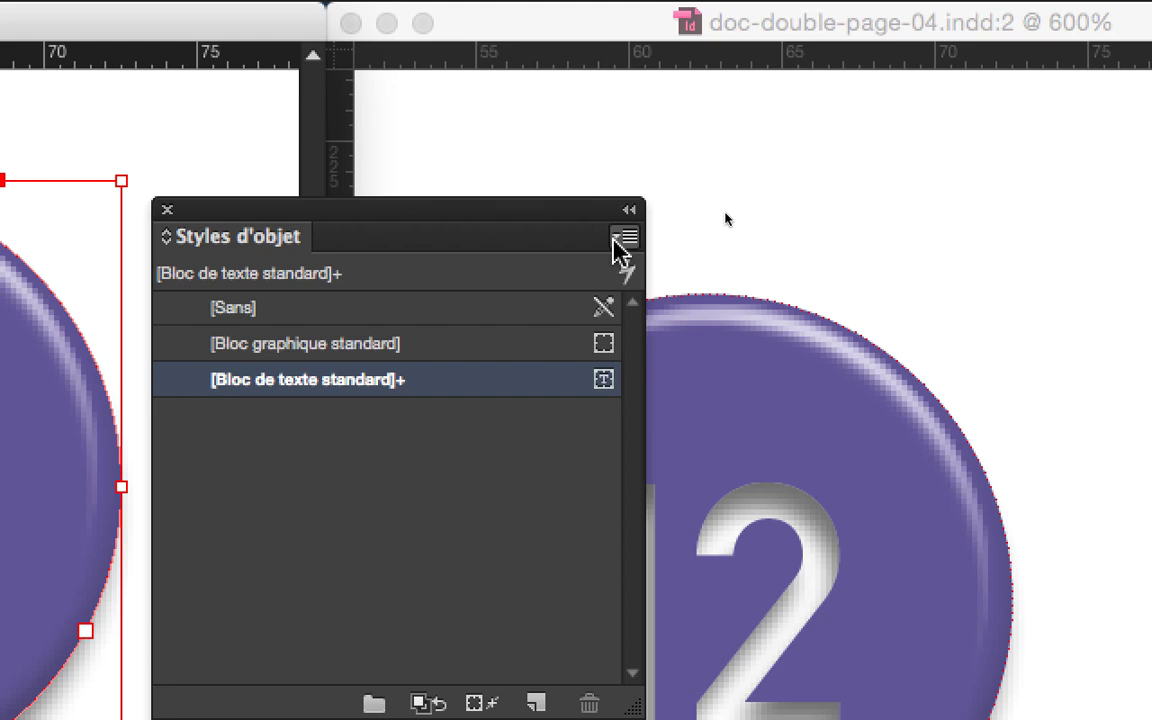
left_click(613, 240)
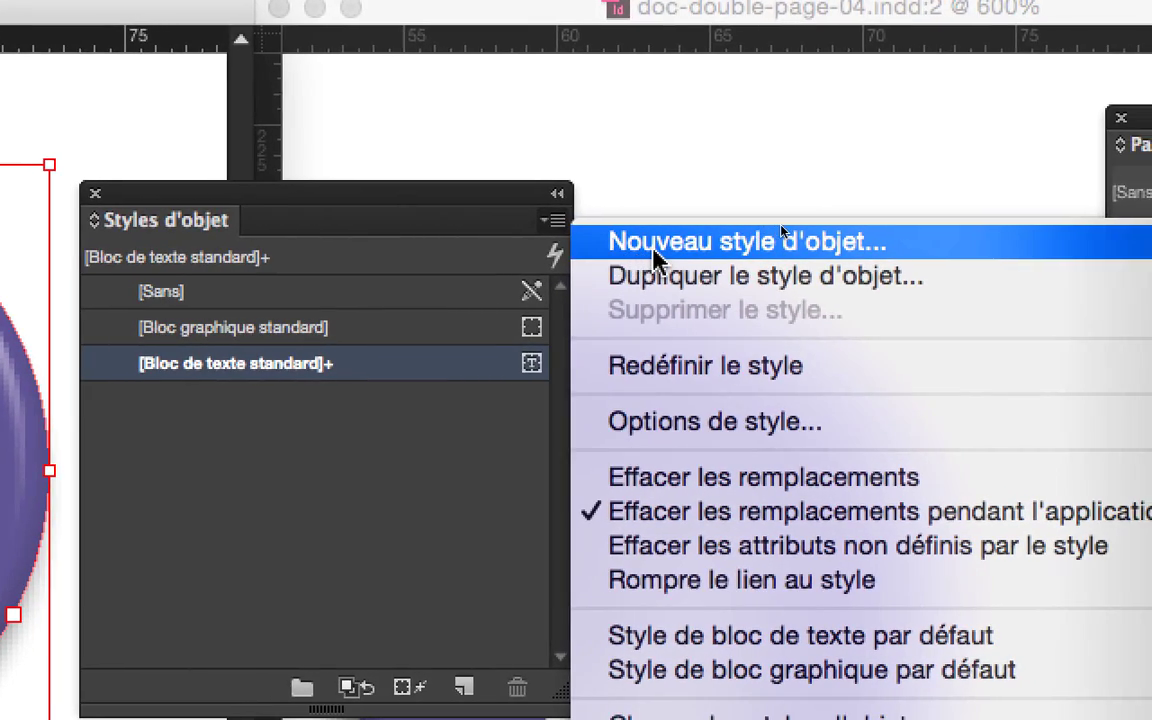
left_click(653, 250)
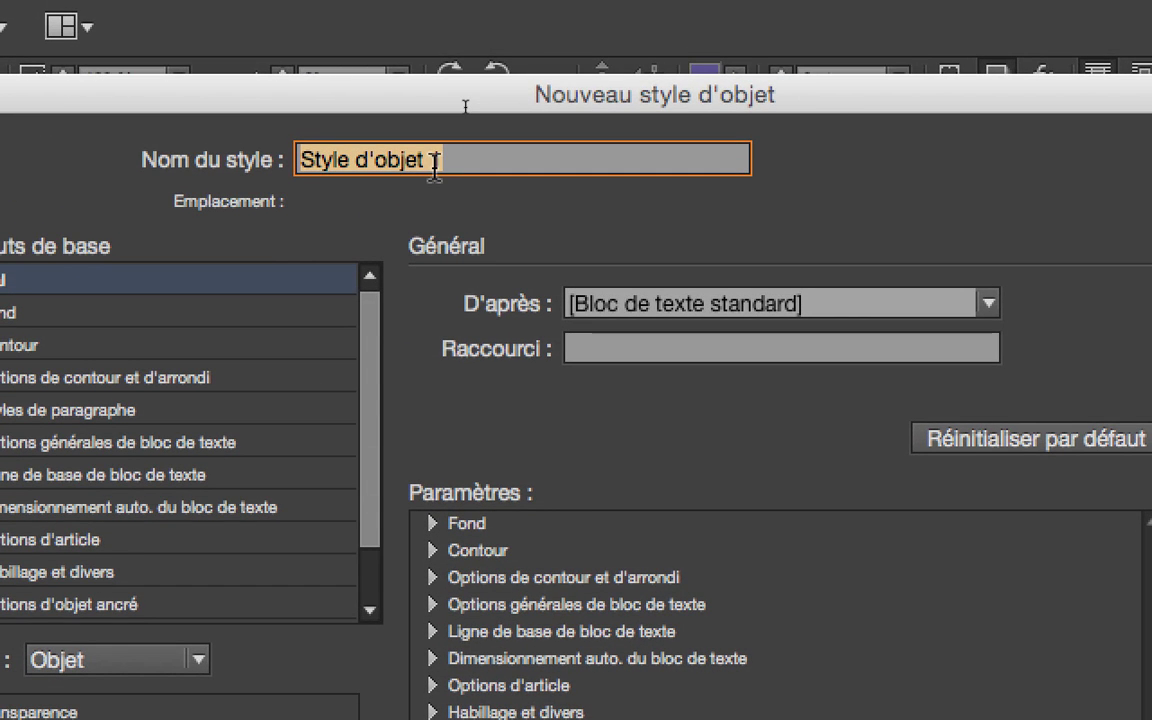
Enter 'bloc texte avec biseau et ombre interne' in the Nom du style field
type("bloc texte avec")
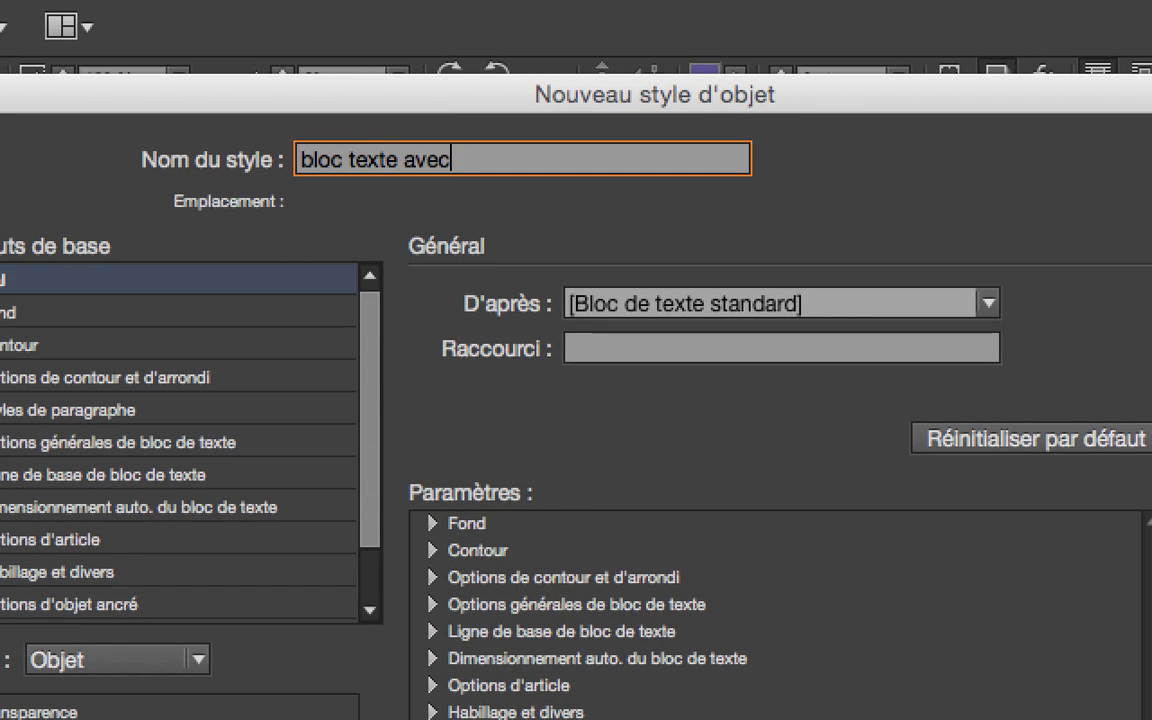
type(" biseau et ")
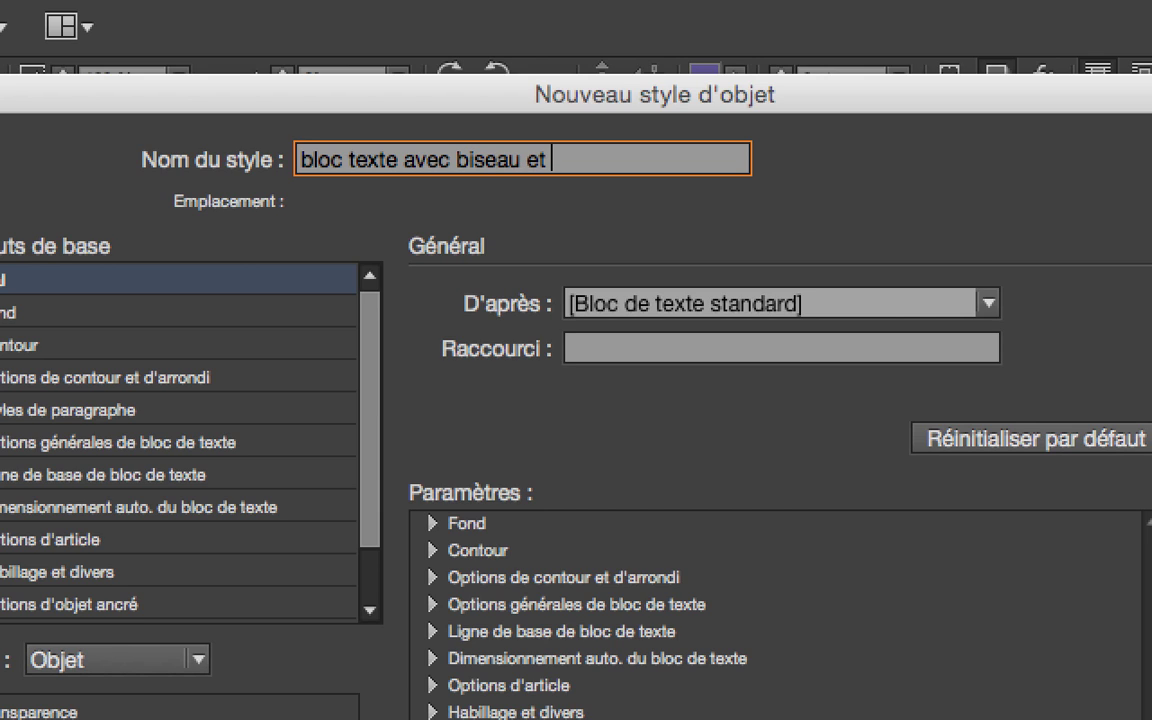
type("ombre")
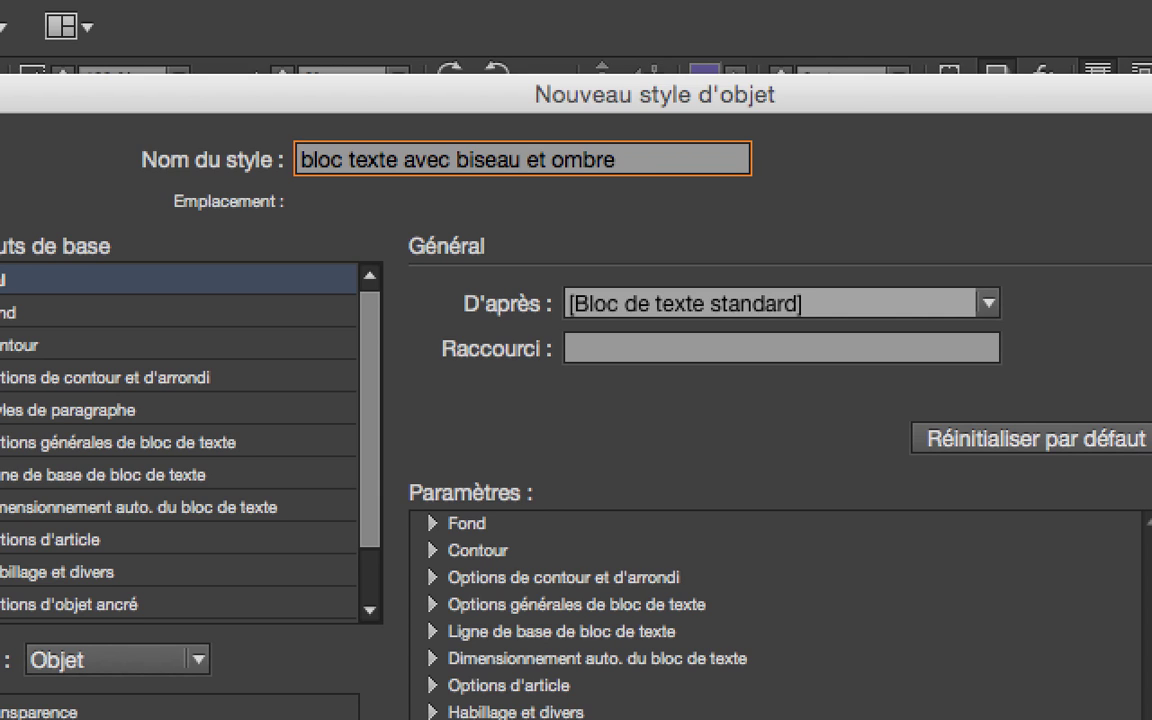
type("nterne")
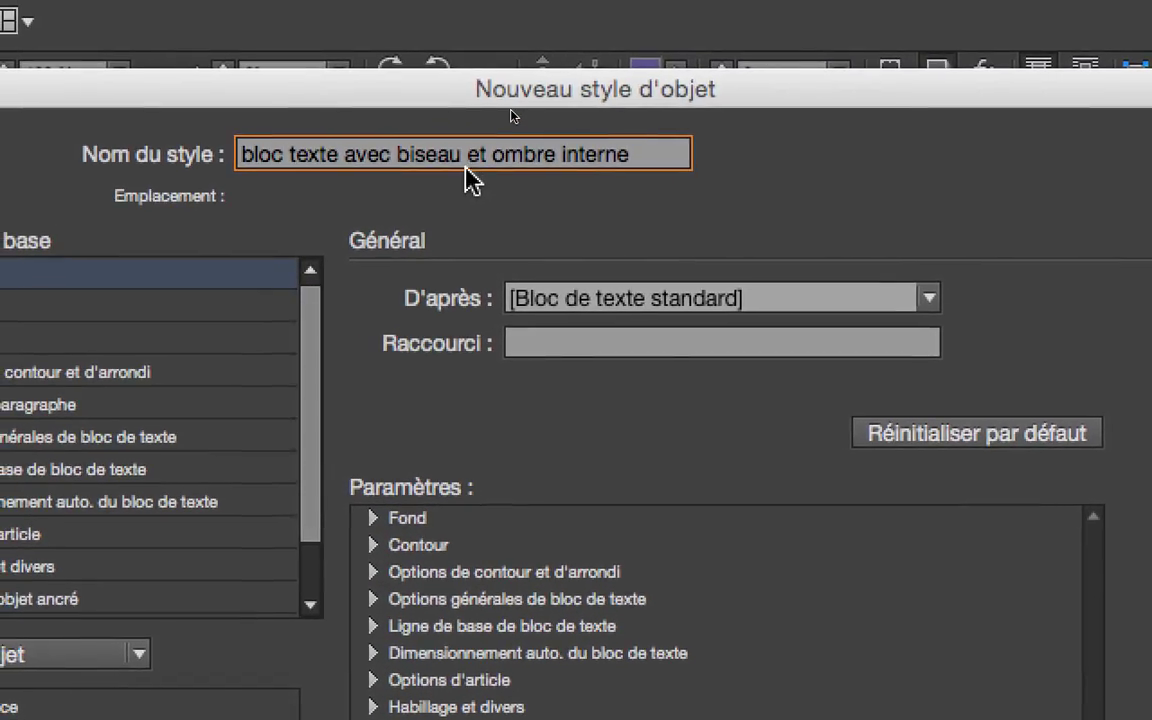
left_click_drag(487, 160, 422, 163)
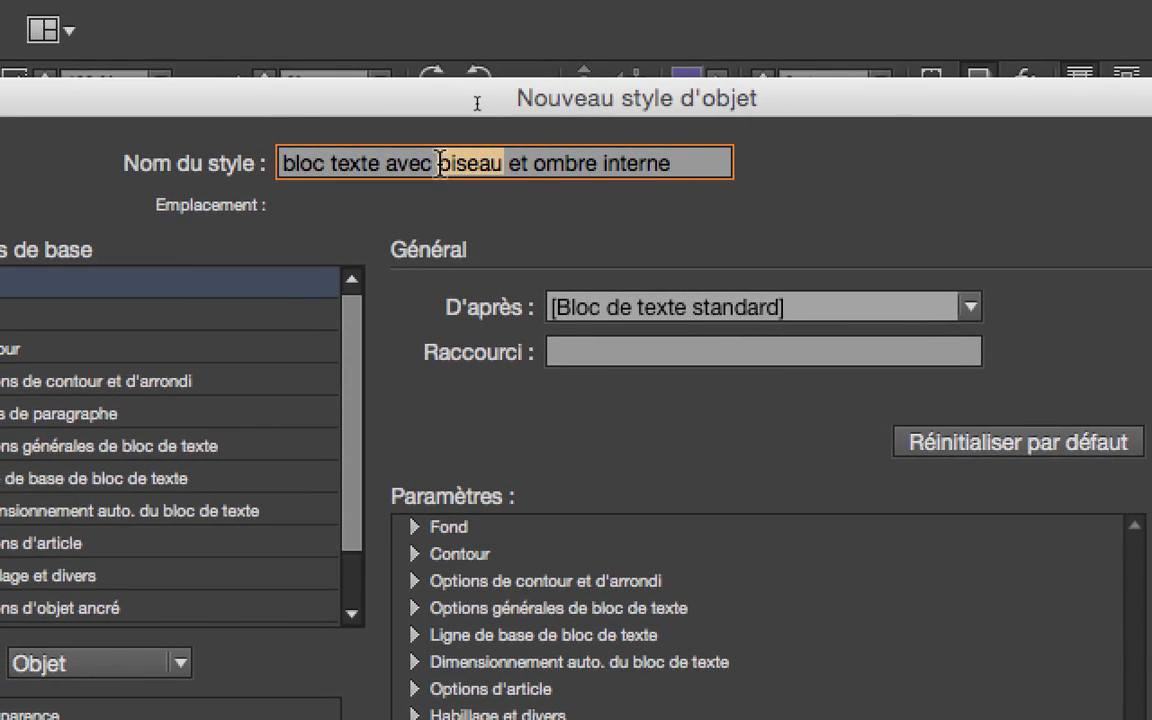
left_click(461, 164)
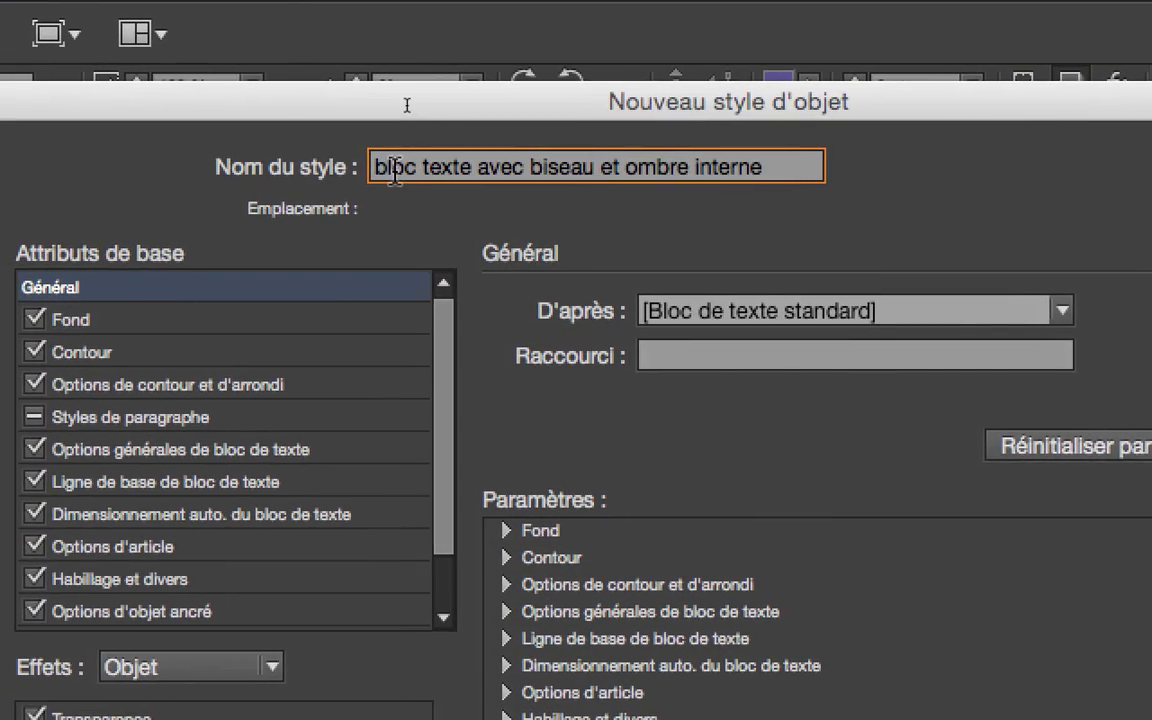
Set the D'après parent style of the new object style to [Sans]
left_click_drag(376, 168, 770, 168)
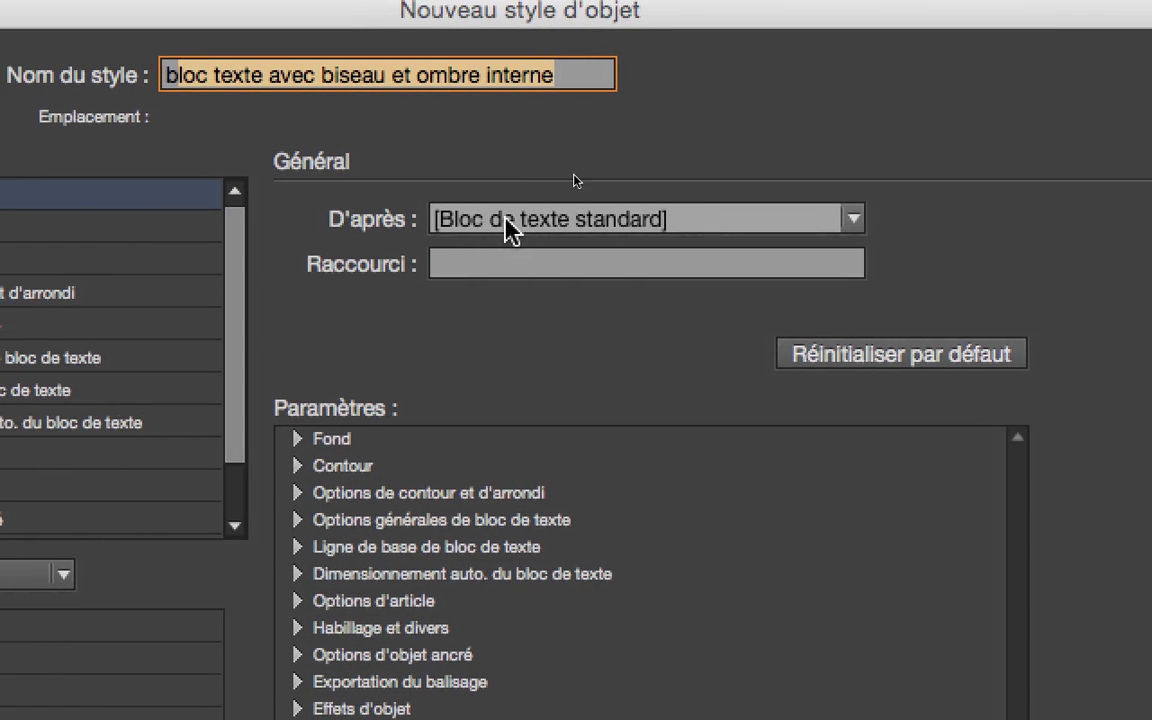
left_click(529, 220)
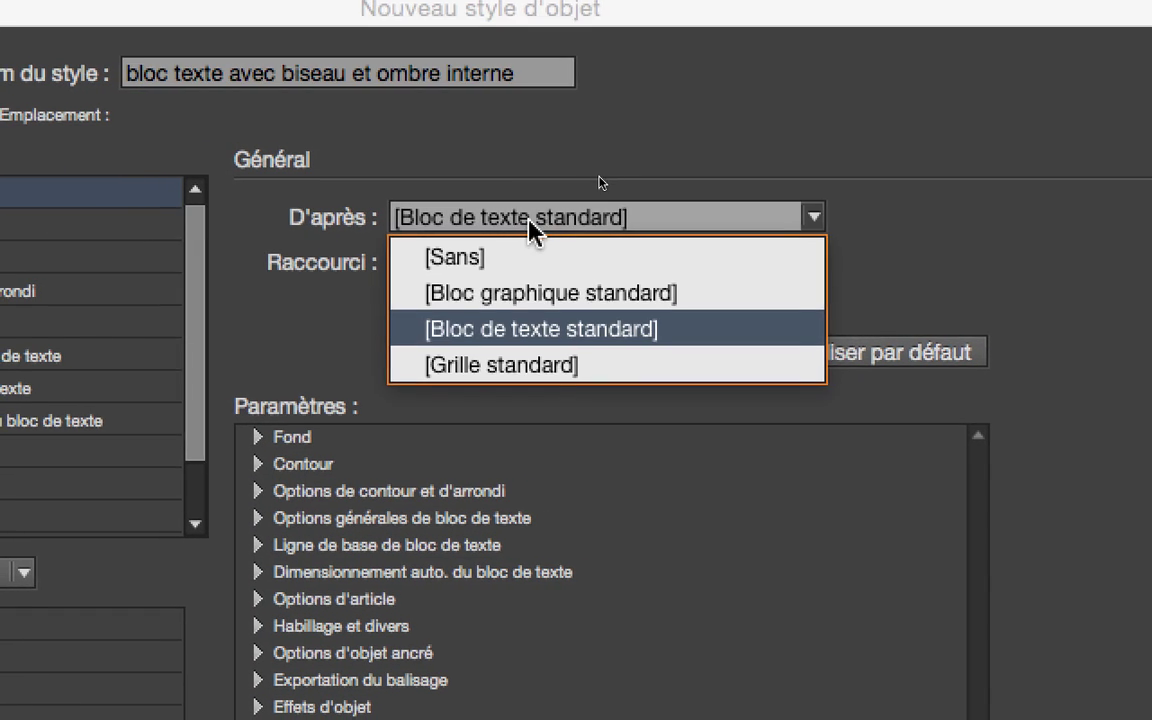
left_click(527, 243)
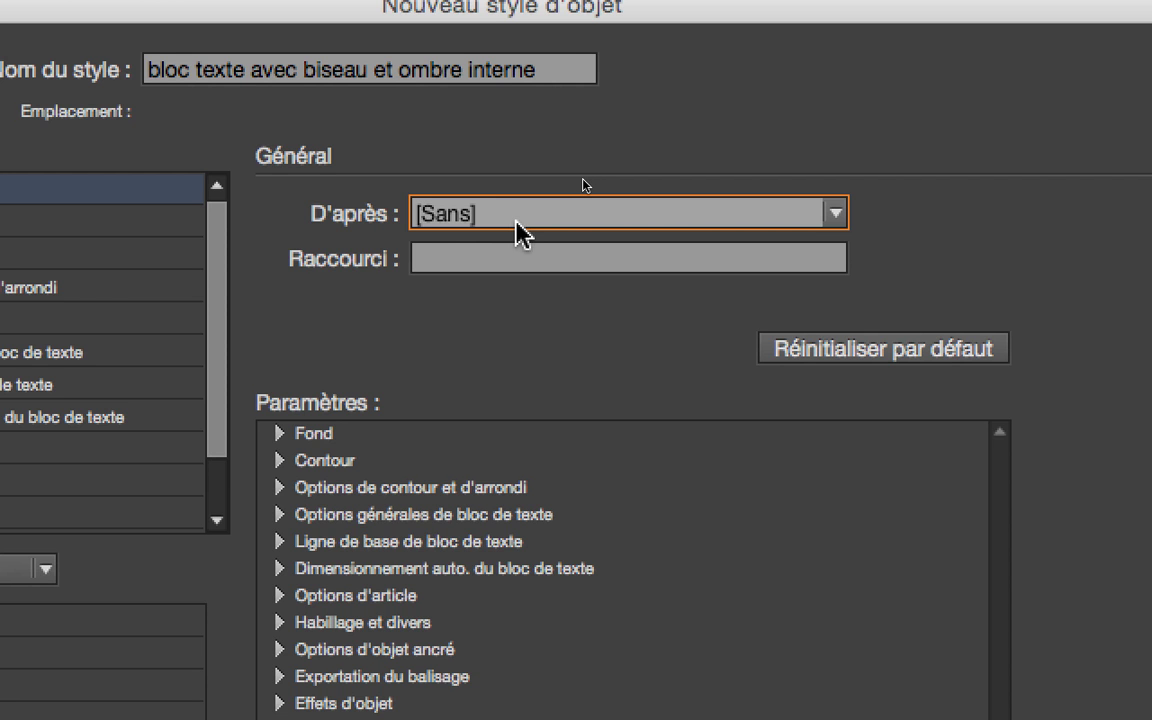
left_click(516, 216)
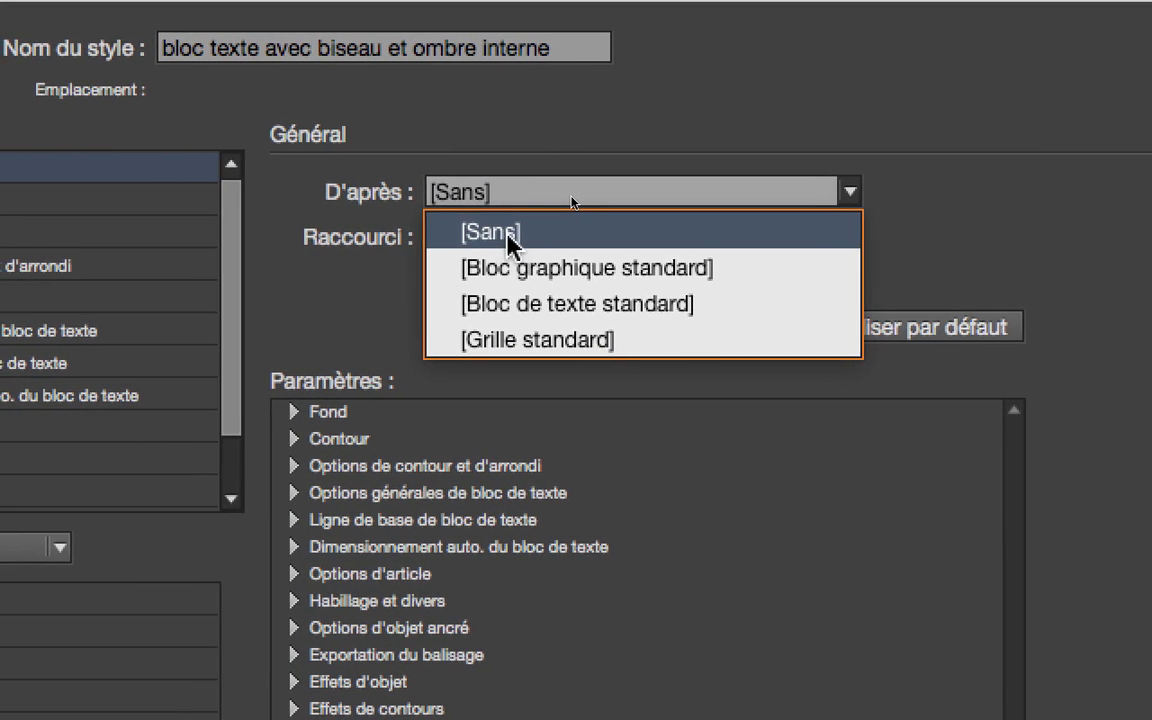
left_click(498, 220)
left_click(498, 220)
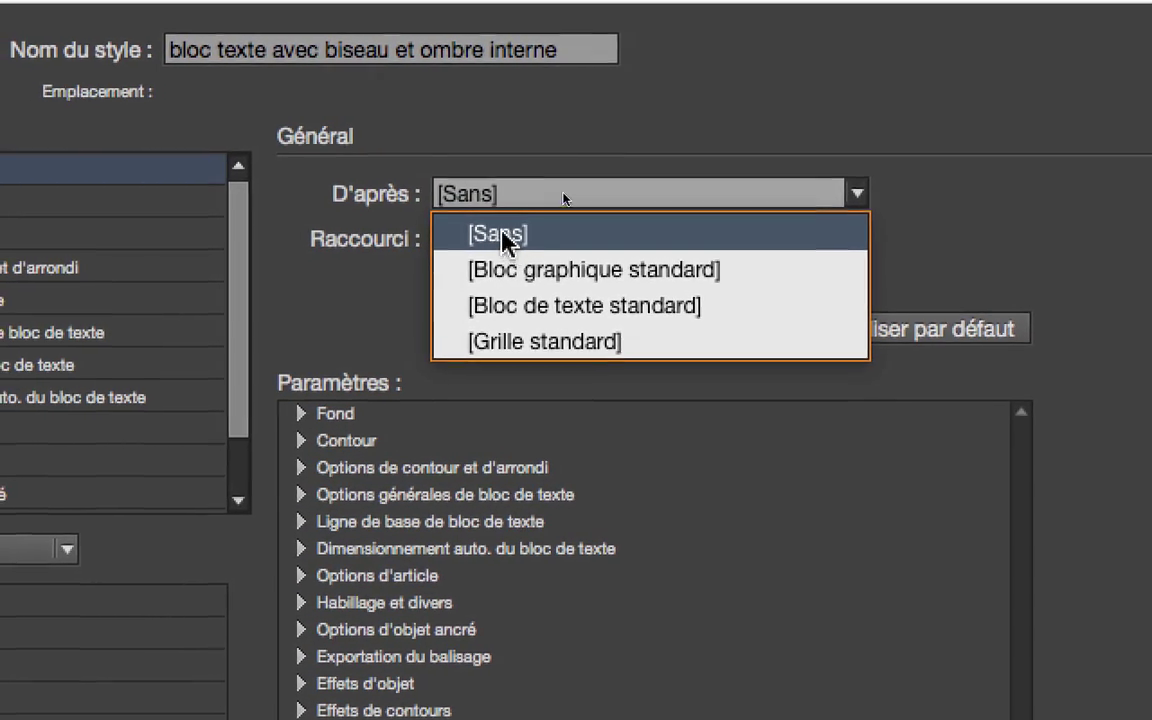
left_click(505, 238)
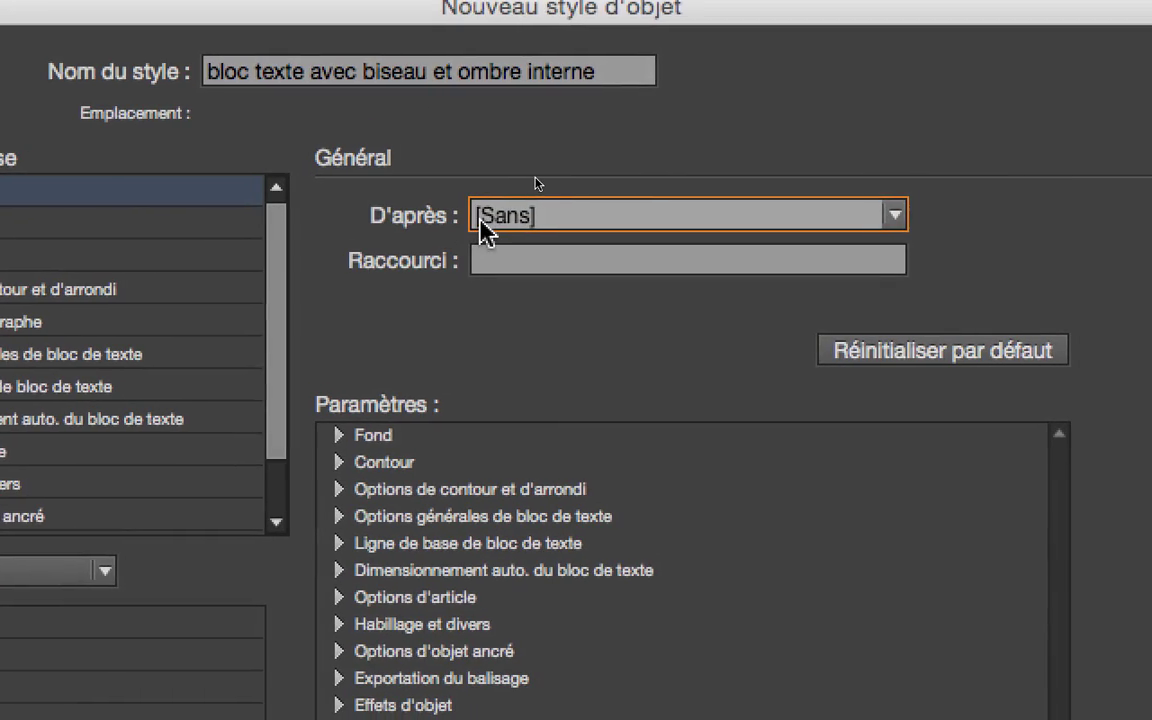
left_click(485, 222)
left_click(505, 258)
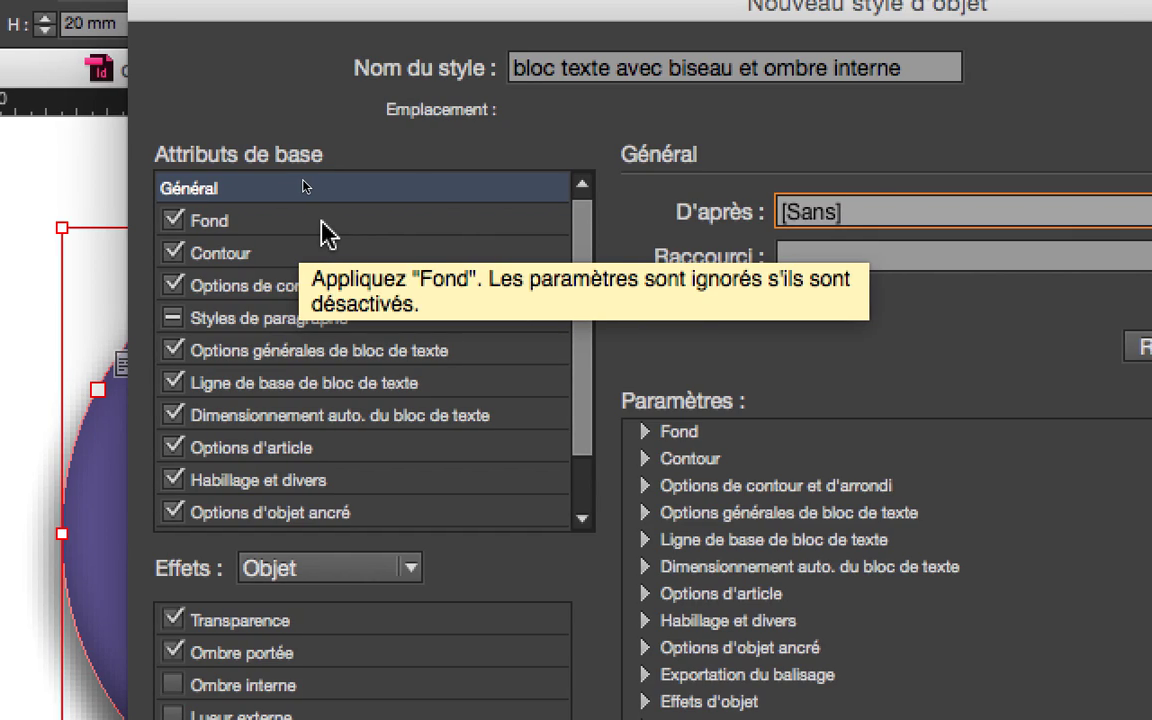
Review the style's fill, stroke, corner, text frame and effects settings
left_click(321, 222)
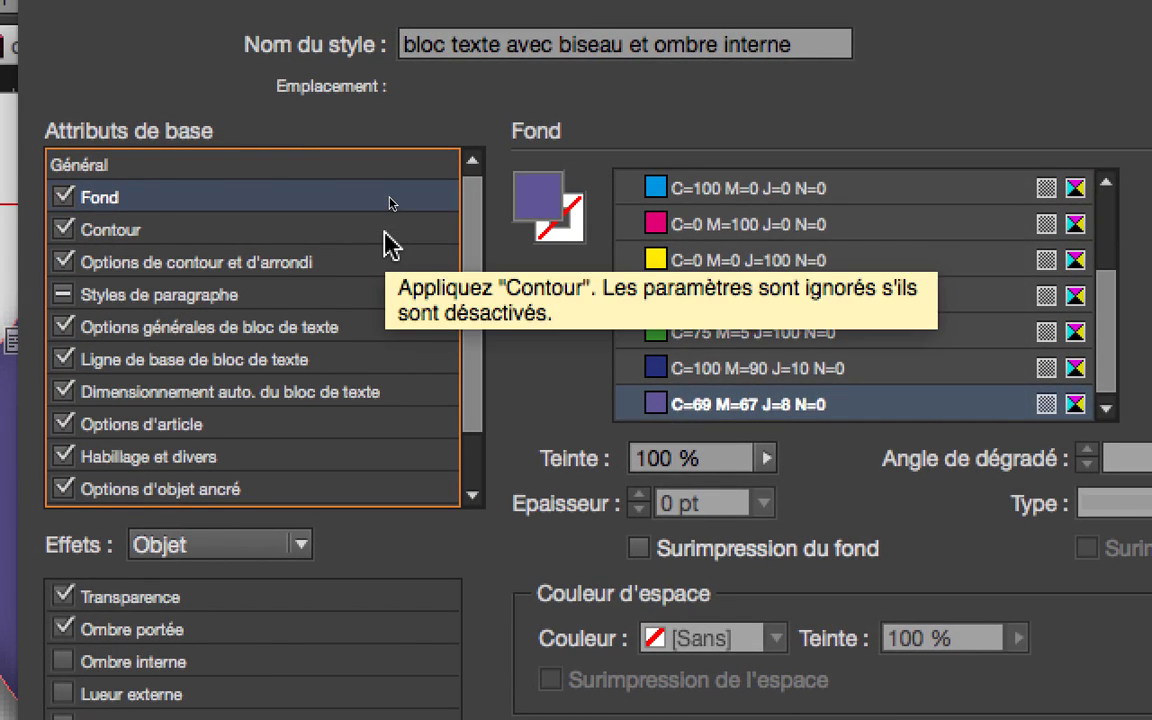
left_click(384, 232)
left_click(388, 256)
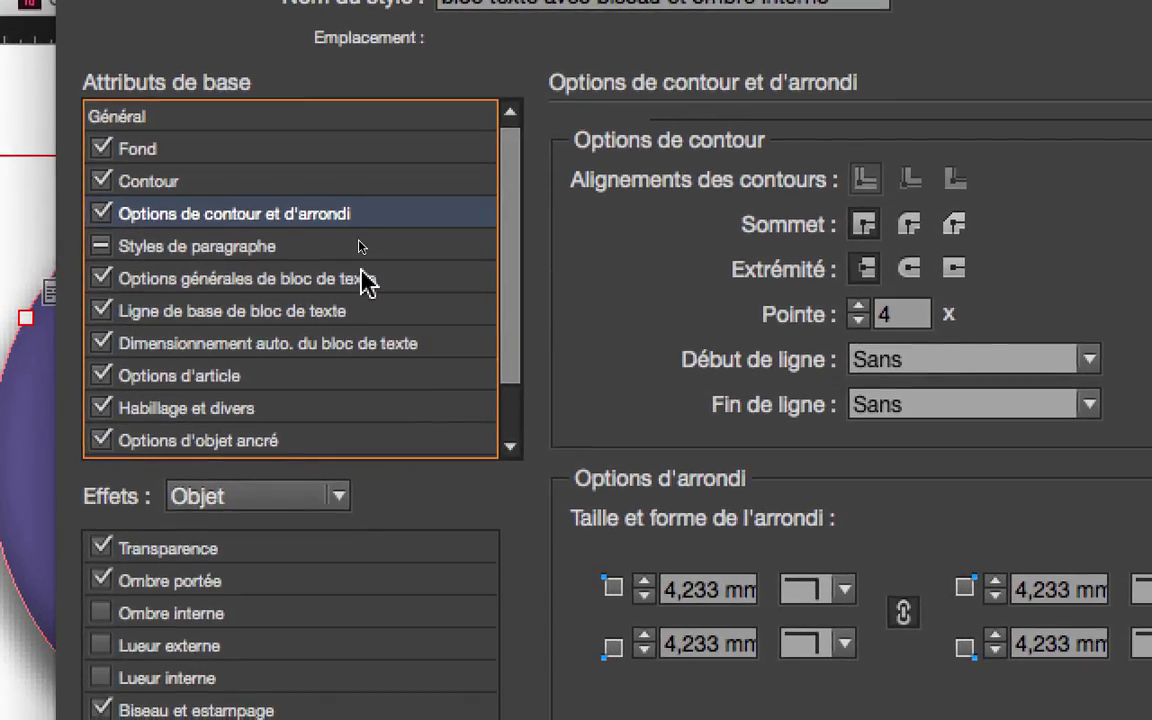
left_click(360, 280)
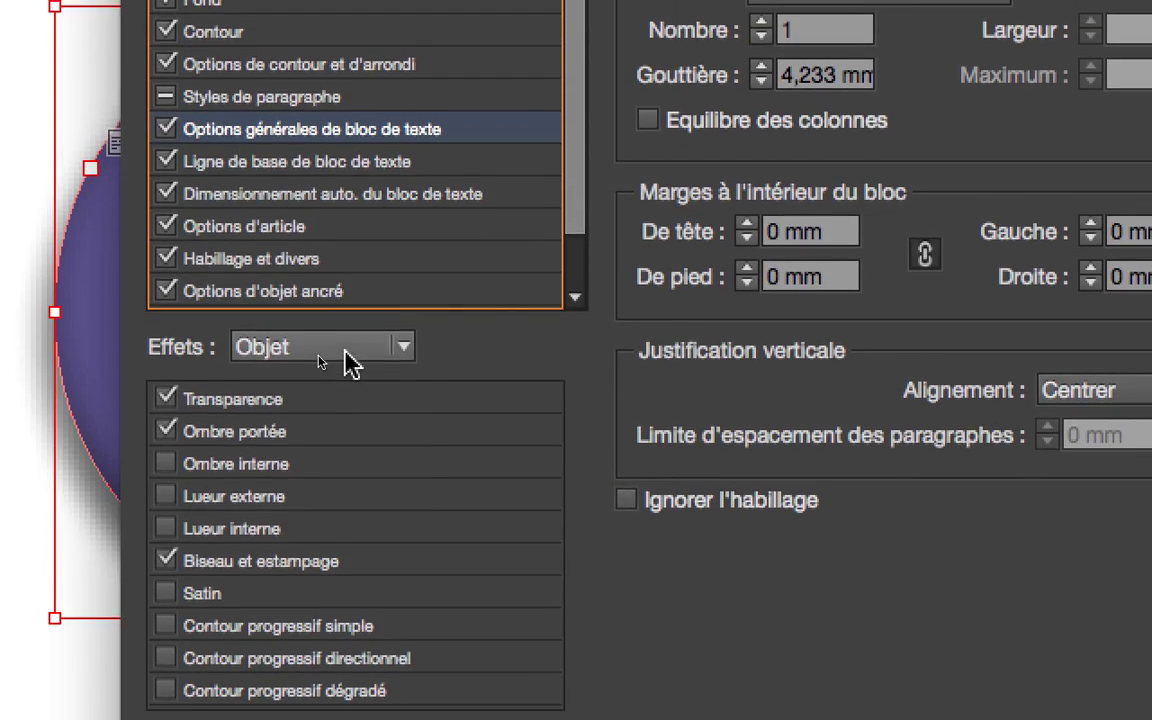
left_click(348, 350)
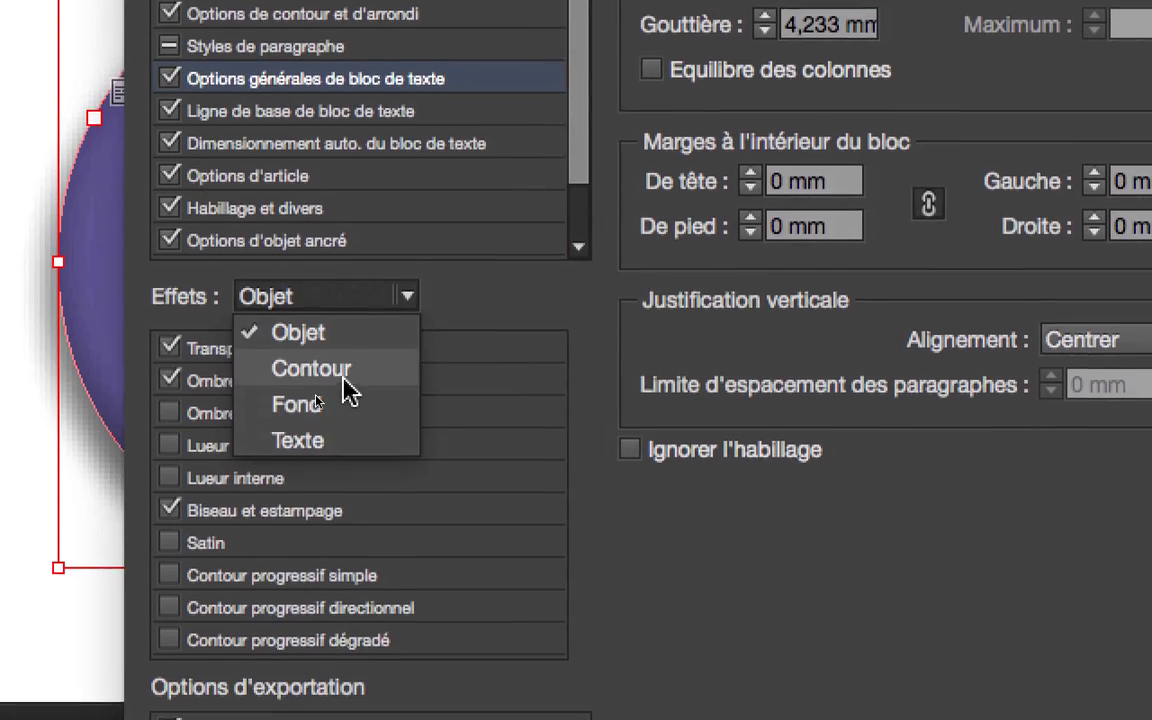
left_click(342, 486)
left_click(340, 368)
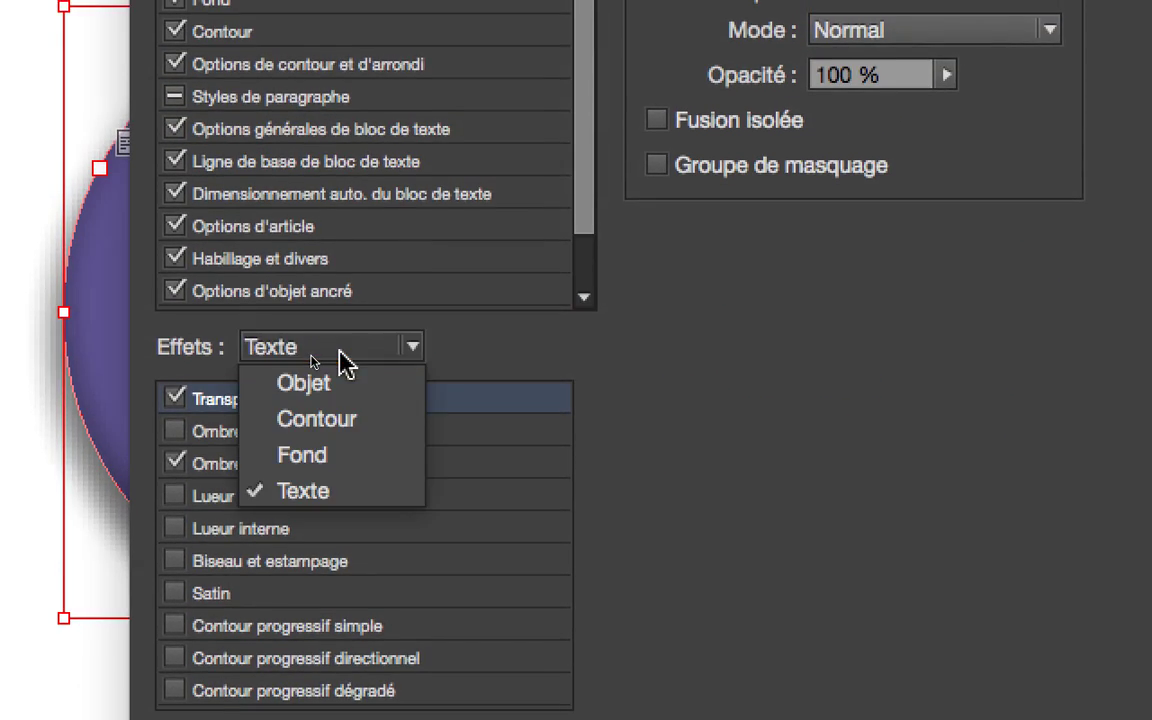
left_click(342, 372)
Set Styles de paragraphe to the ignored (dash) state in the new style
left_click(354, 262)
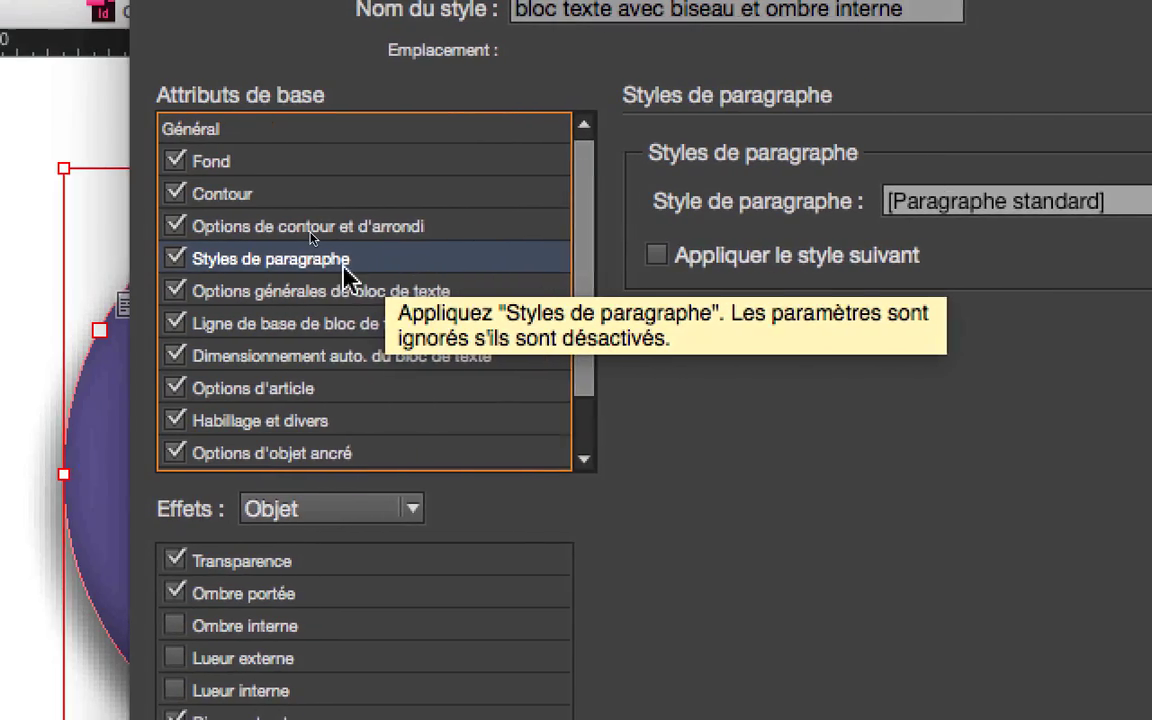
left_click(285, 265)
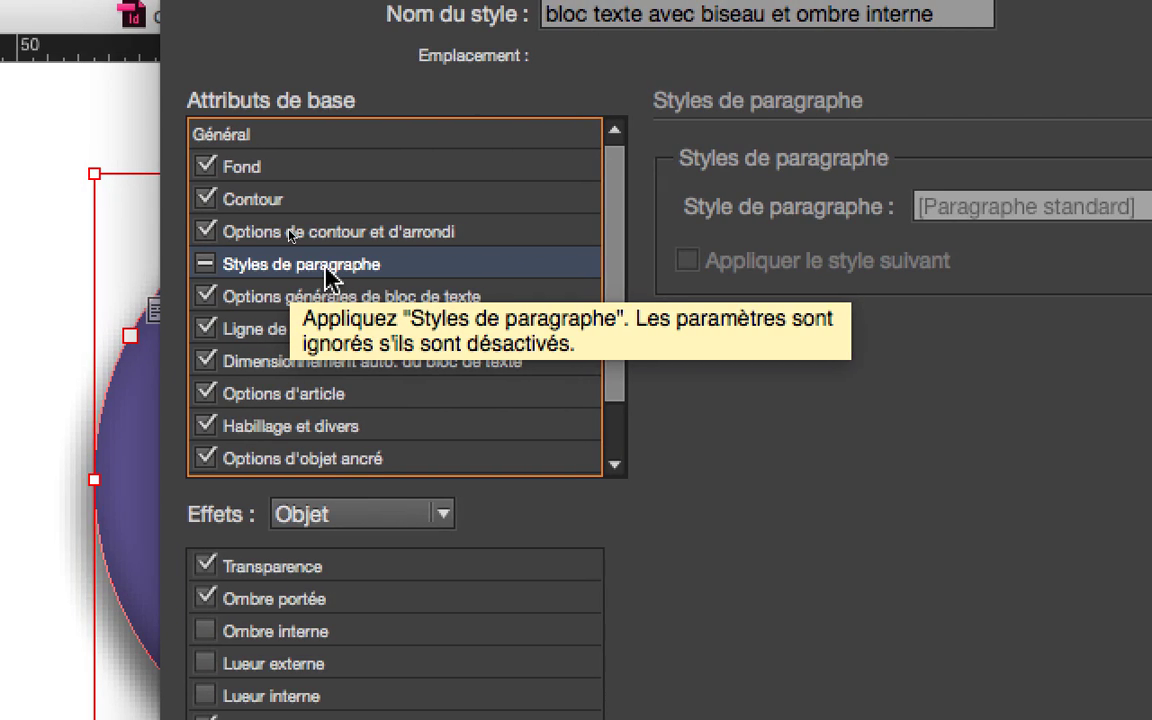
left_click(320, 268)
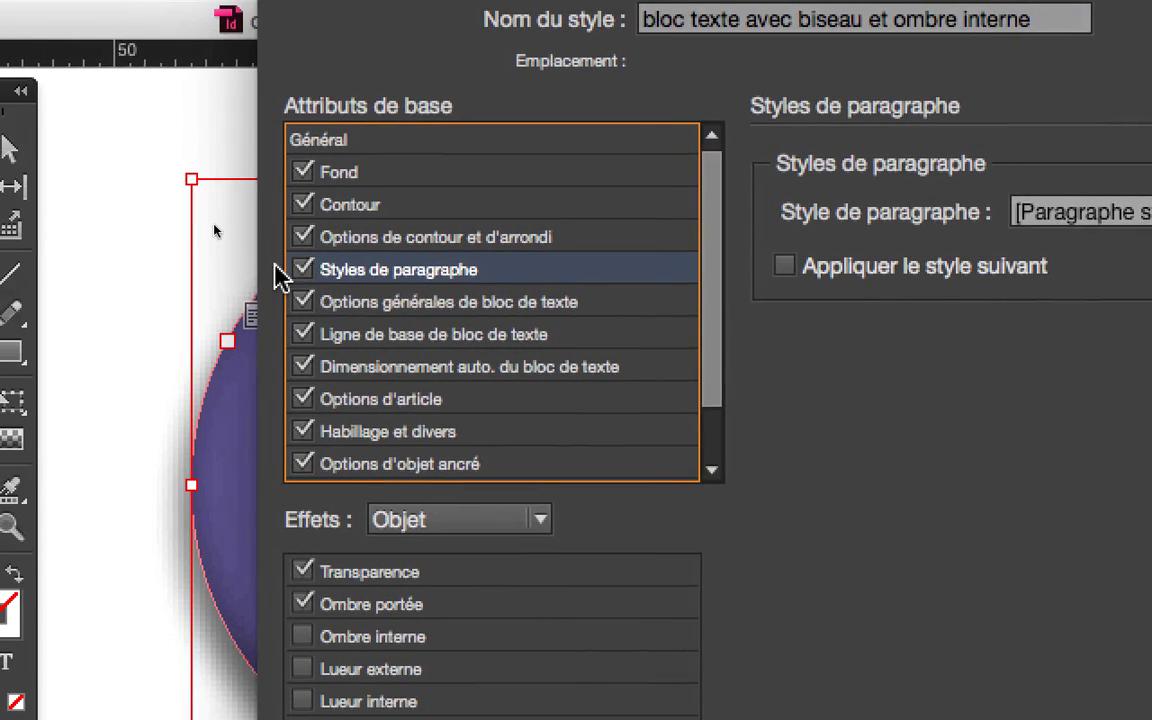
left_click(213, 266)
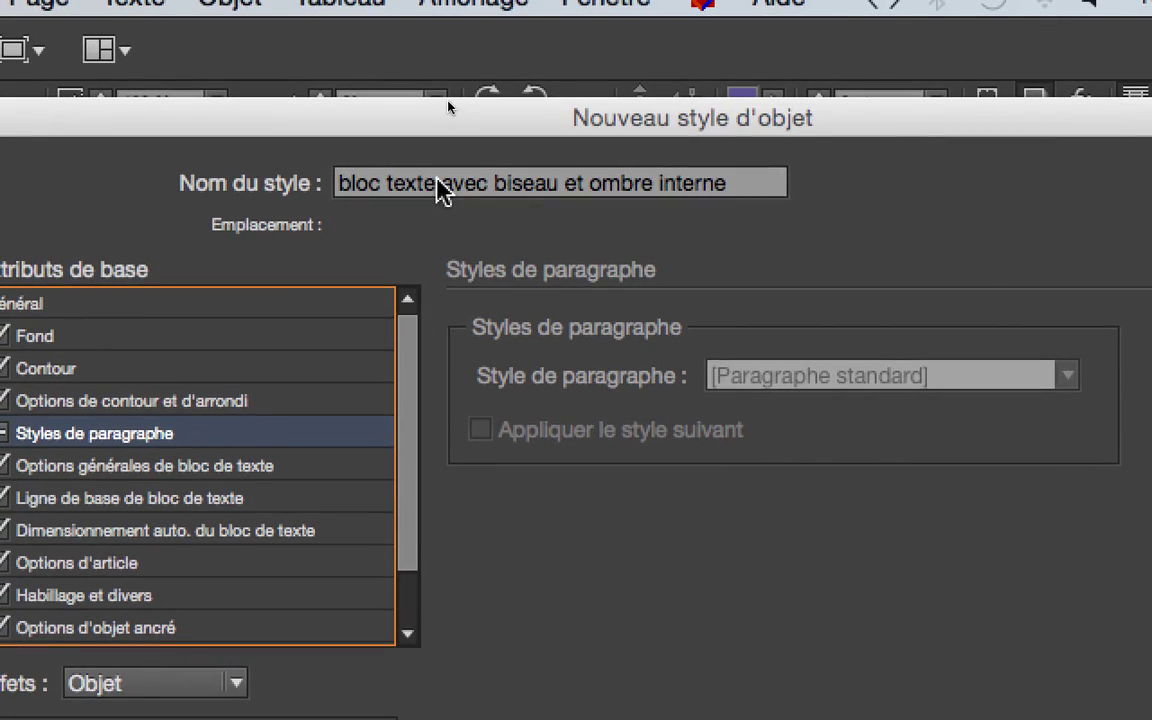
left_click(460, 180)
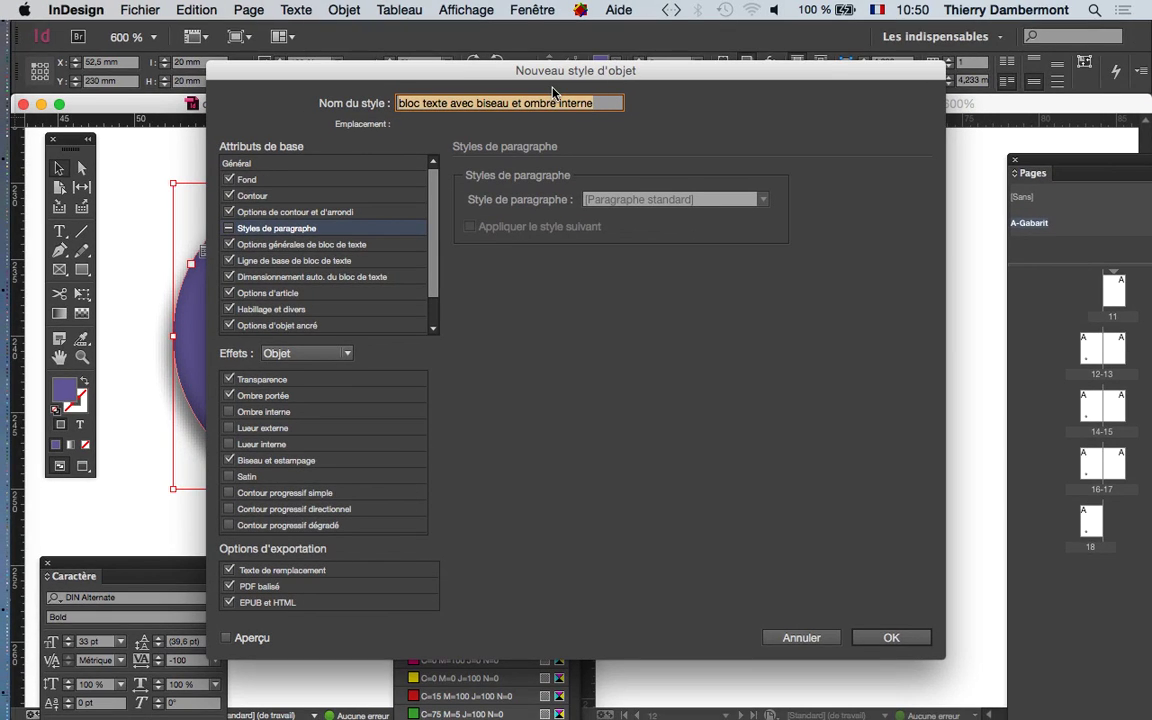
Confirm the new style with OK and apply it to the purple A frame
left_click(888, 632)
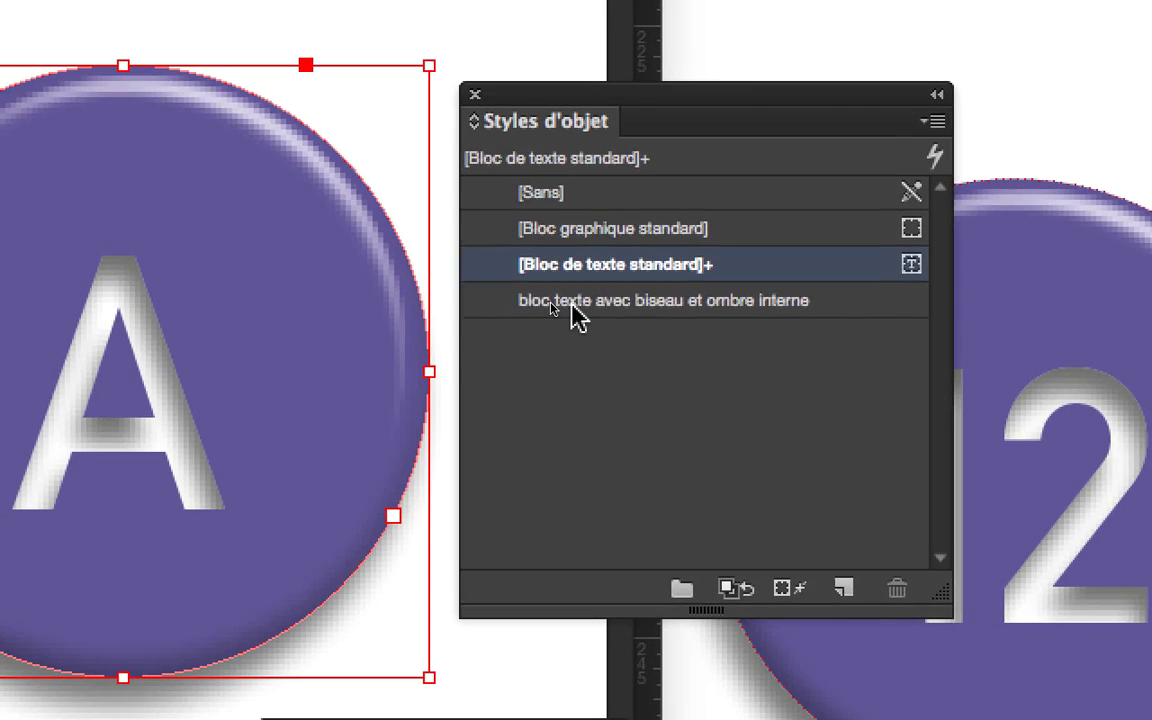
left_click(565, 278)
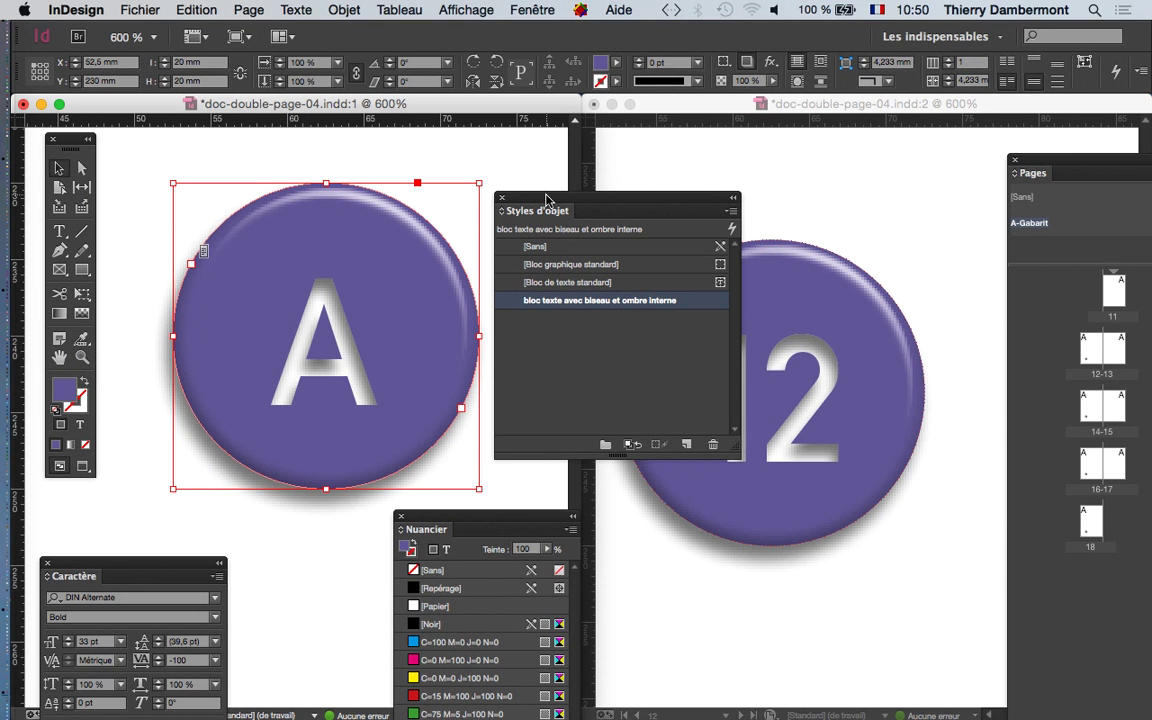
left_click_drag(546, 199, 760, 225)
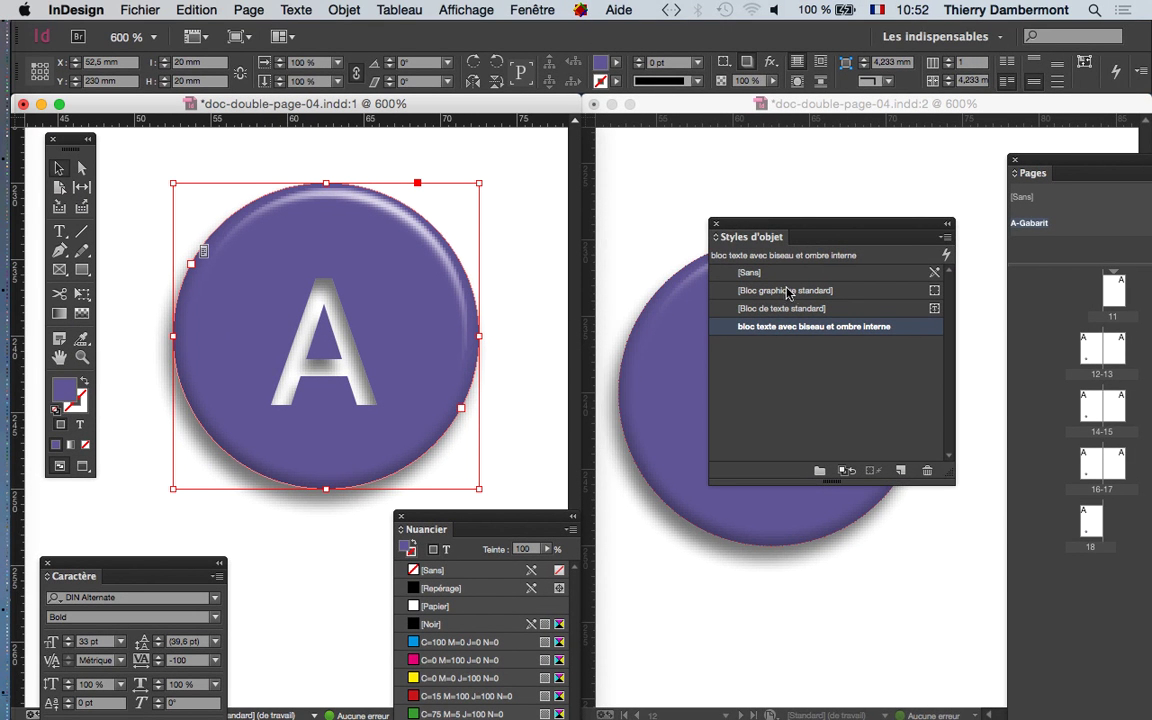
Undo both the style application and the style creation with Edition > Annuler twice
left_click(185, 10)
left_click(205, 32)
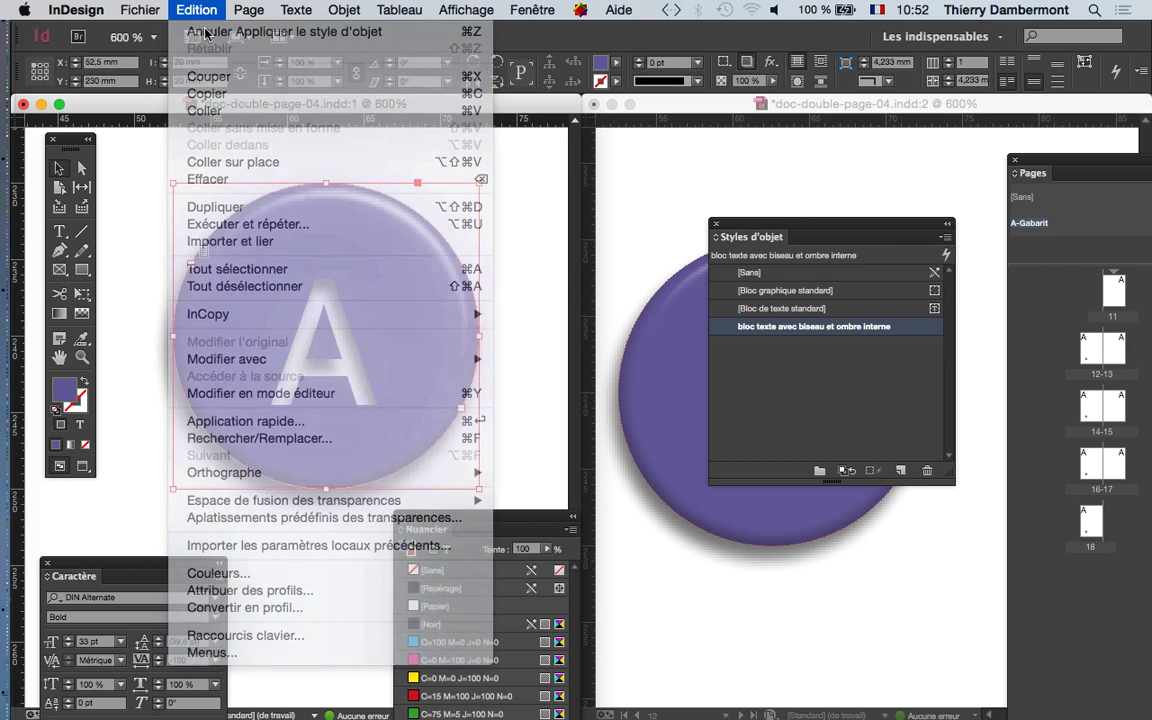
left_click(187, 11)
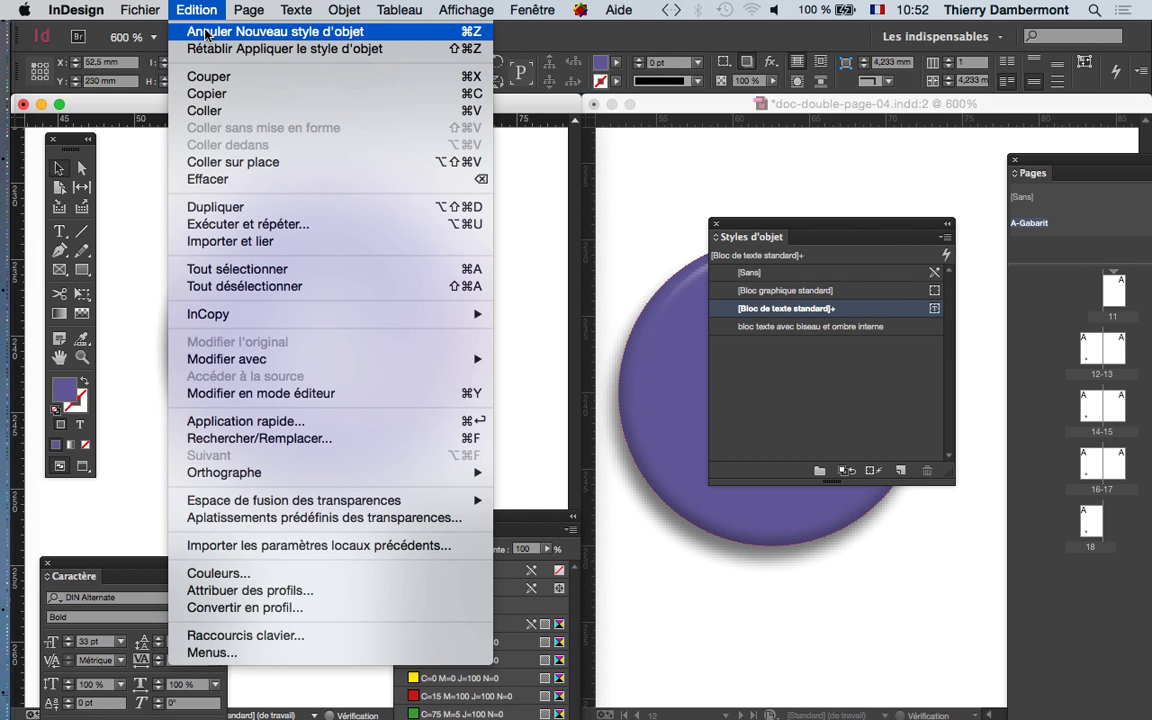
left_click(205, 32)
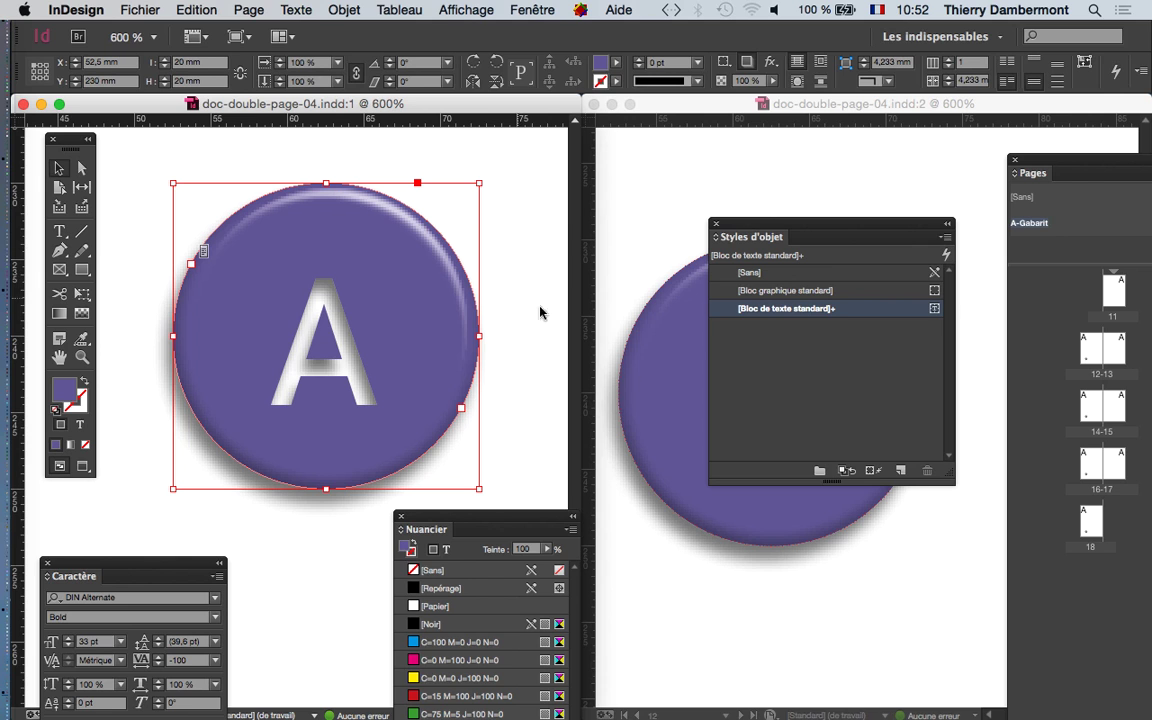
left_click_drag(850, 226, 674, 194)
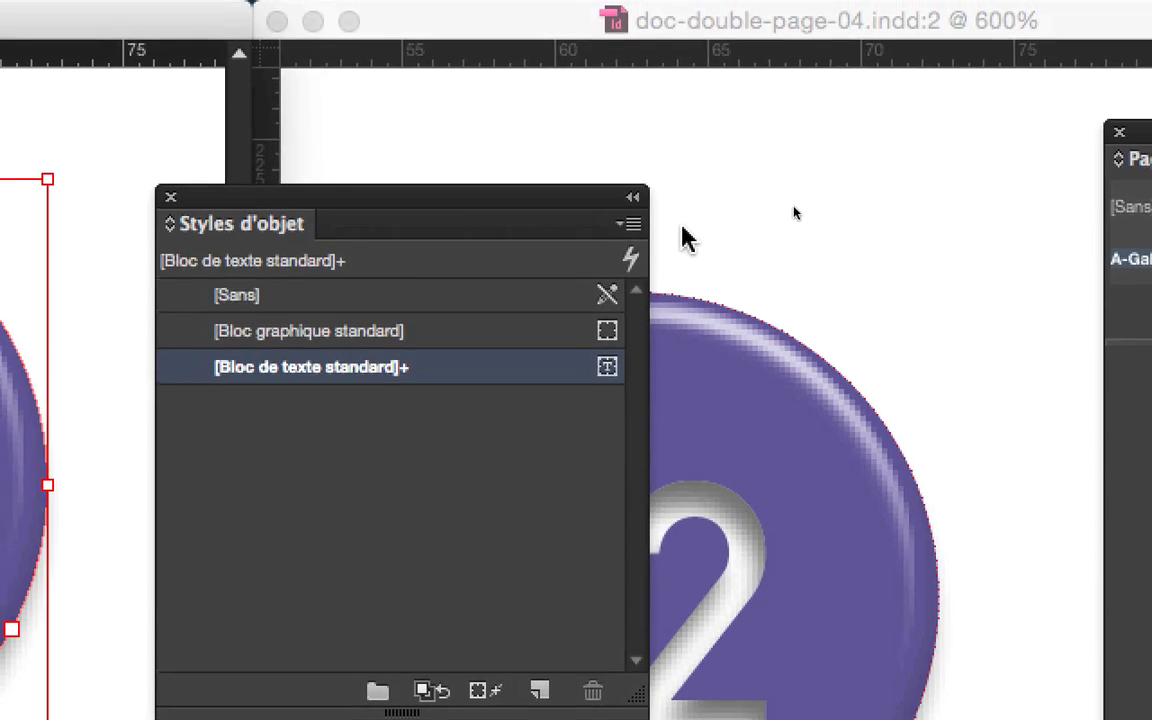
left_click(766, 205)
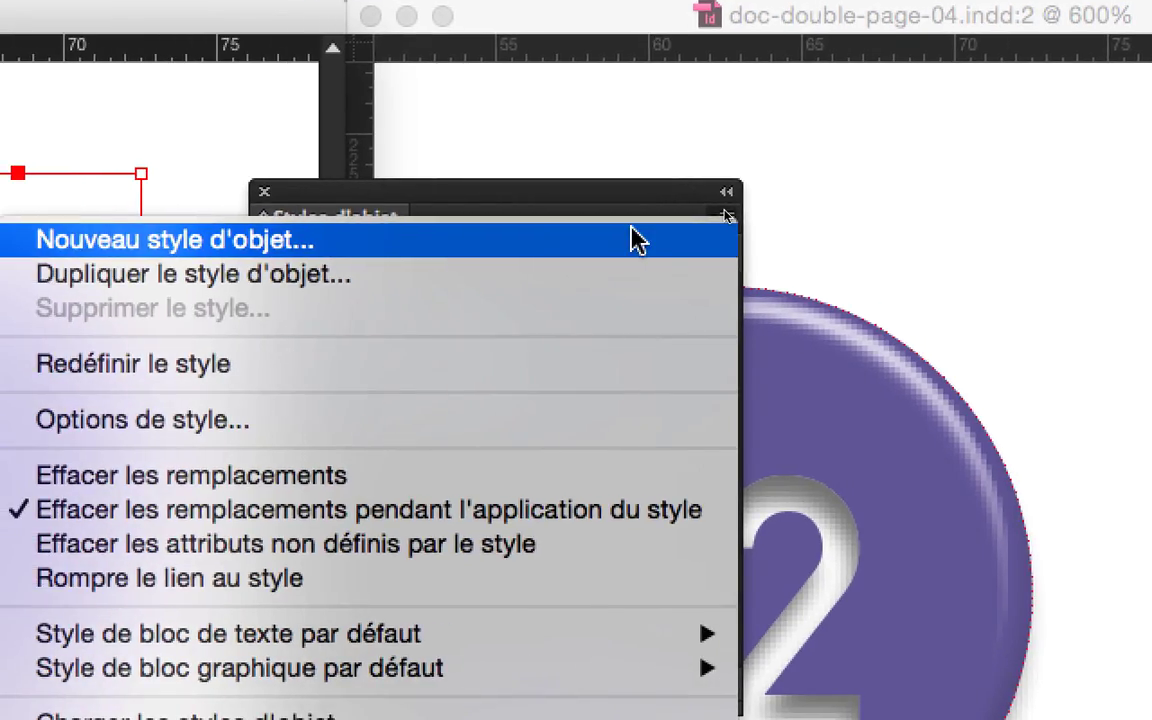
Create a new object style with D'après [Sans] and Styles de paragraphe in the dash state
left_click(640, 243)
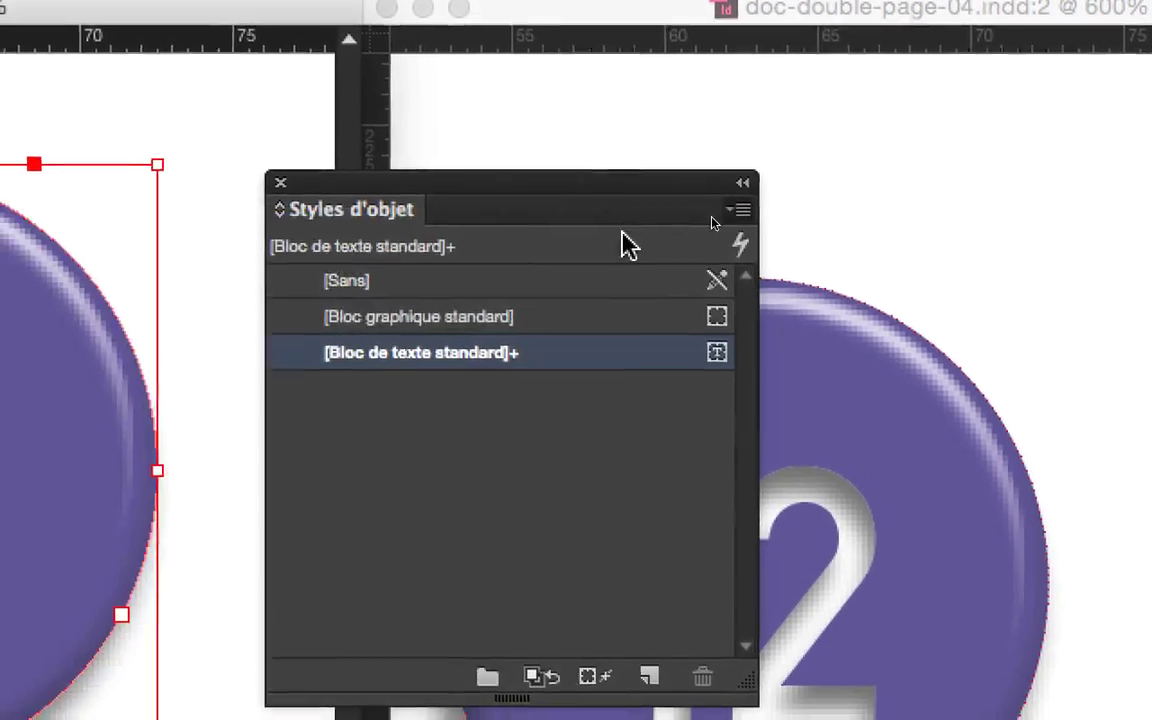
left_click(514, 212)
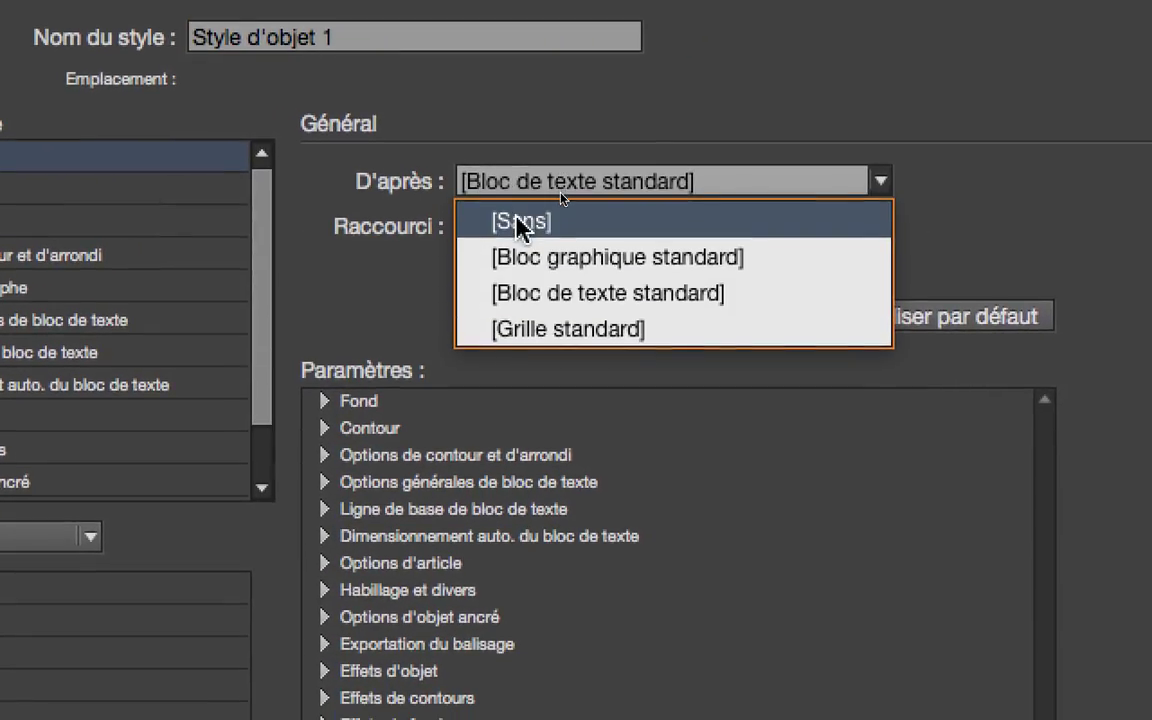
left_click(522, 222)
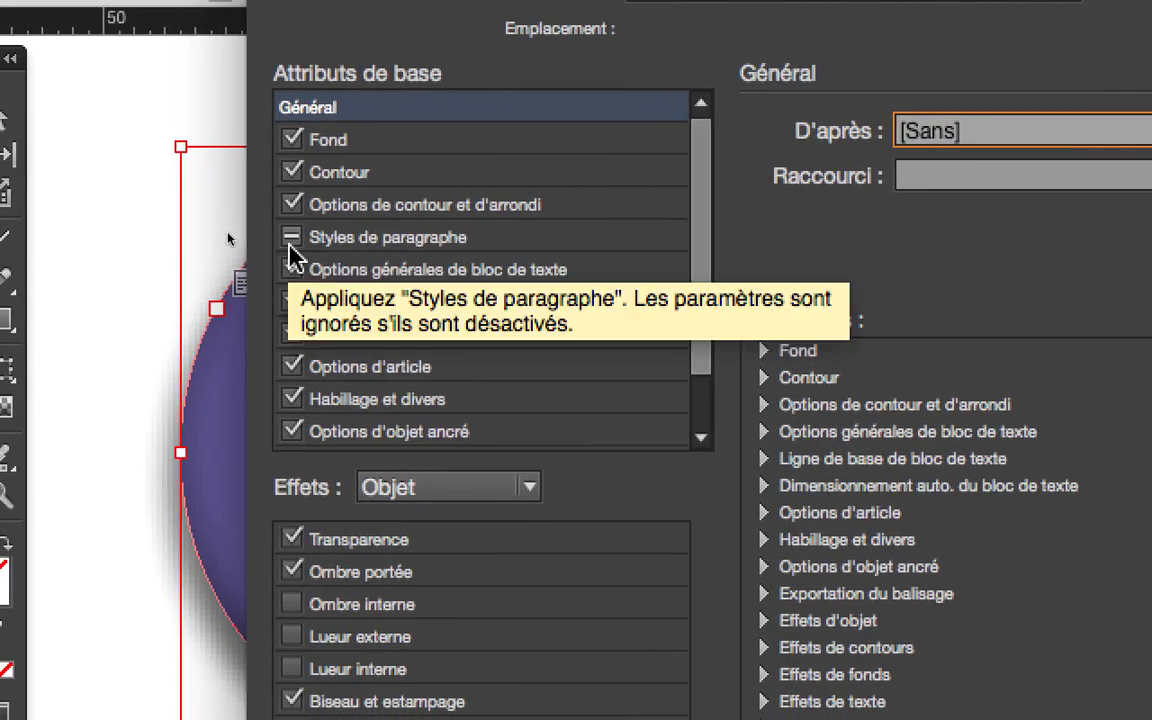
left_click(290, 240)
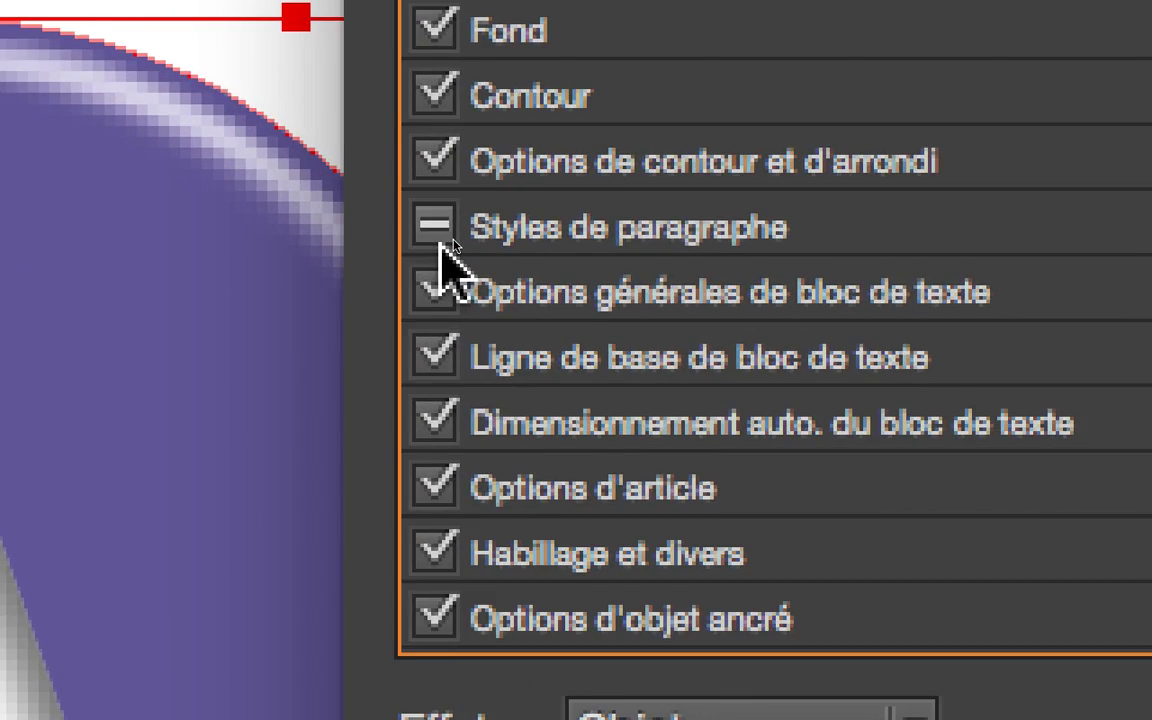
left_click(440, 240)
left_click(440, 240)
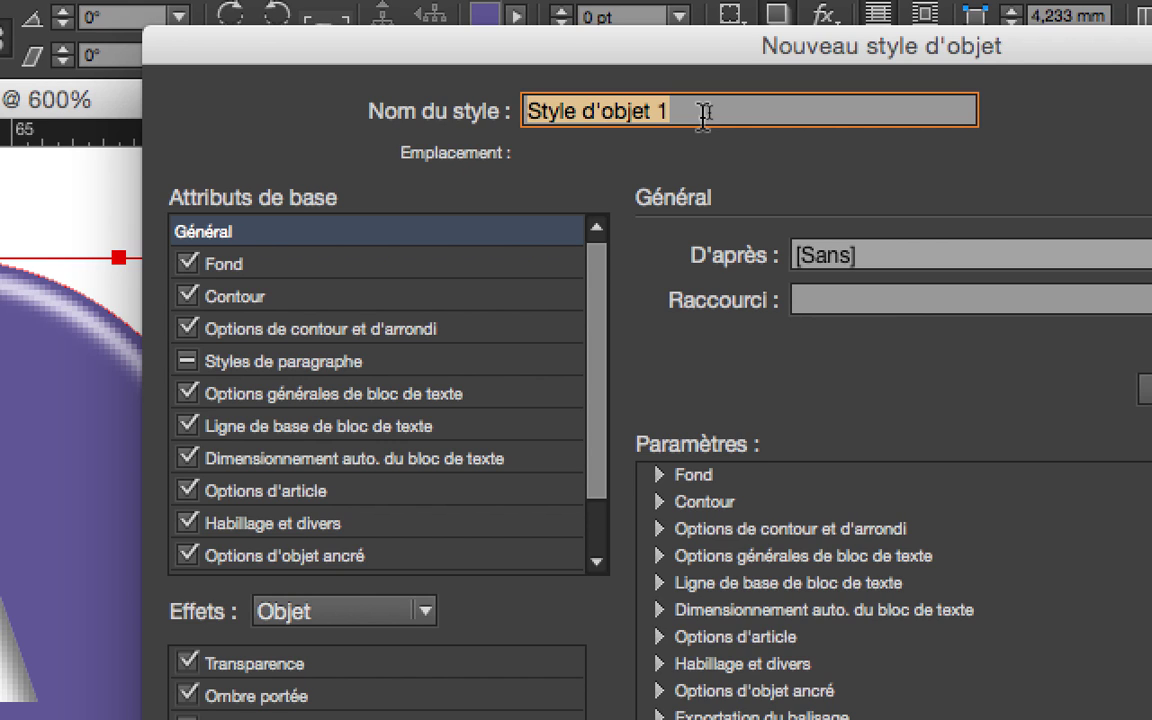
Name the style 'bloc texte avec biseau et ombre interne', fixing the typo, and confirm
key("BackSpace")
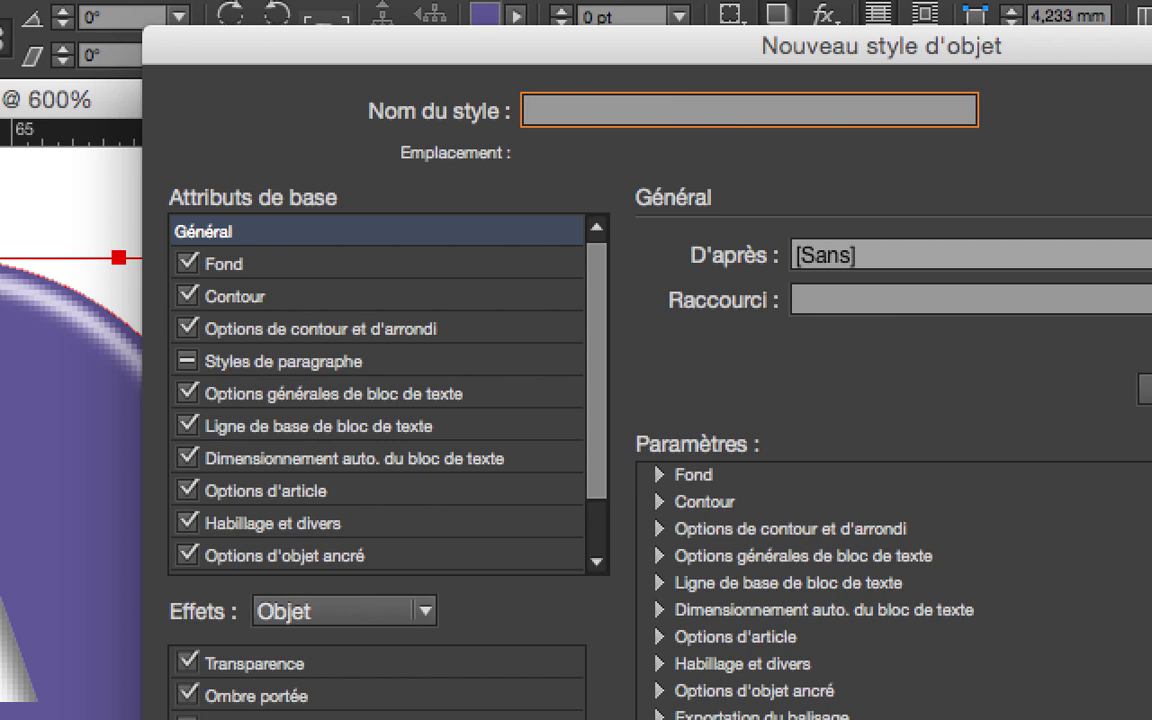
type("bloc texte avec ")
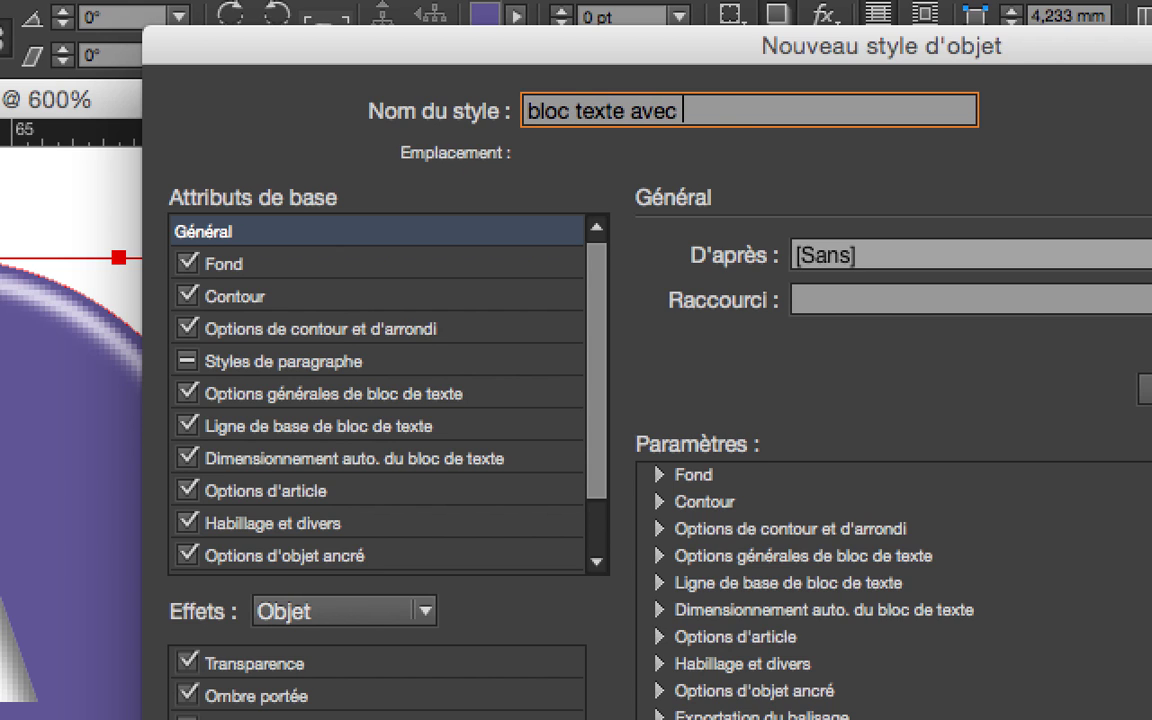
type("biseau et omb")
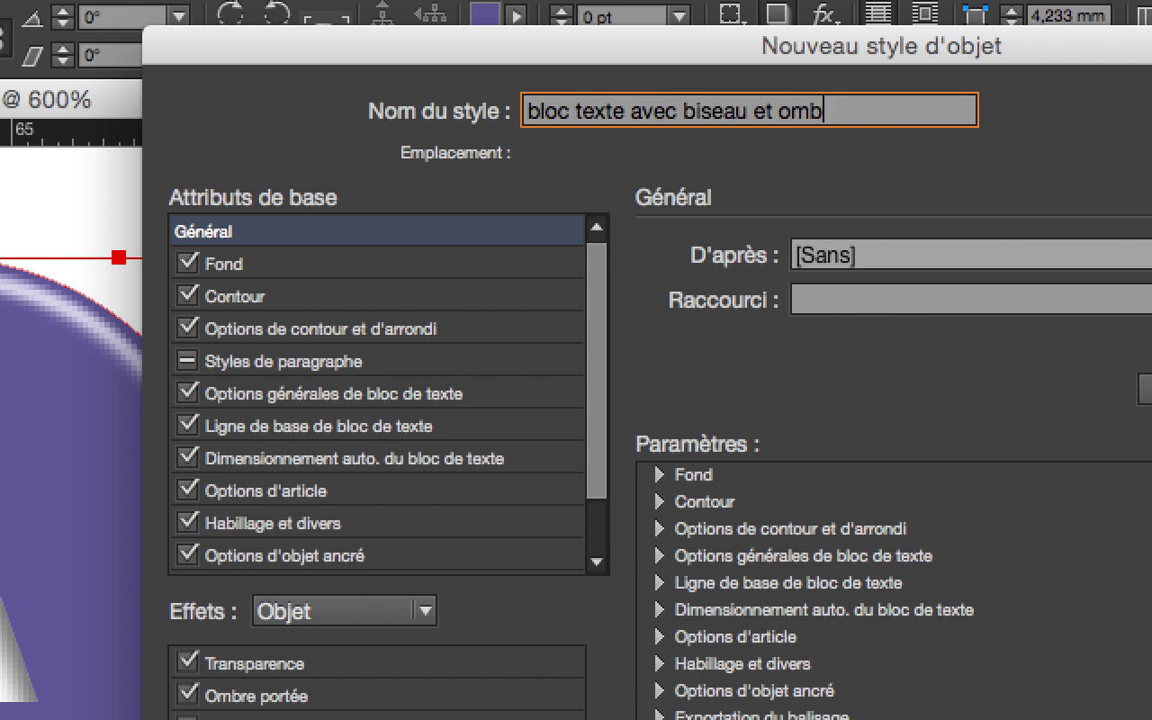
type("re inert")
key("BackSpace")
key("BackSpace")
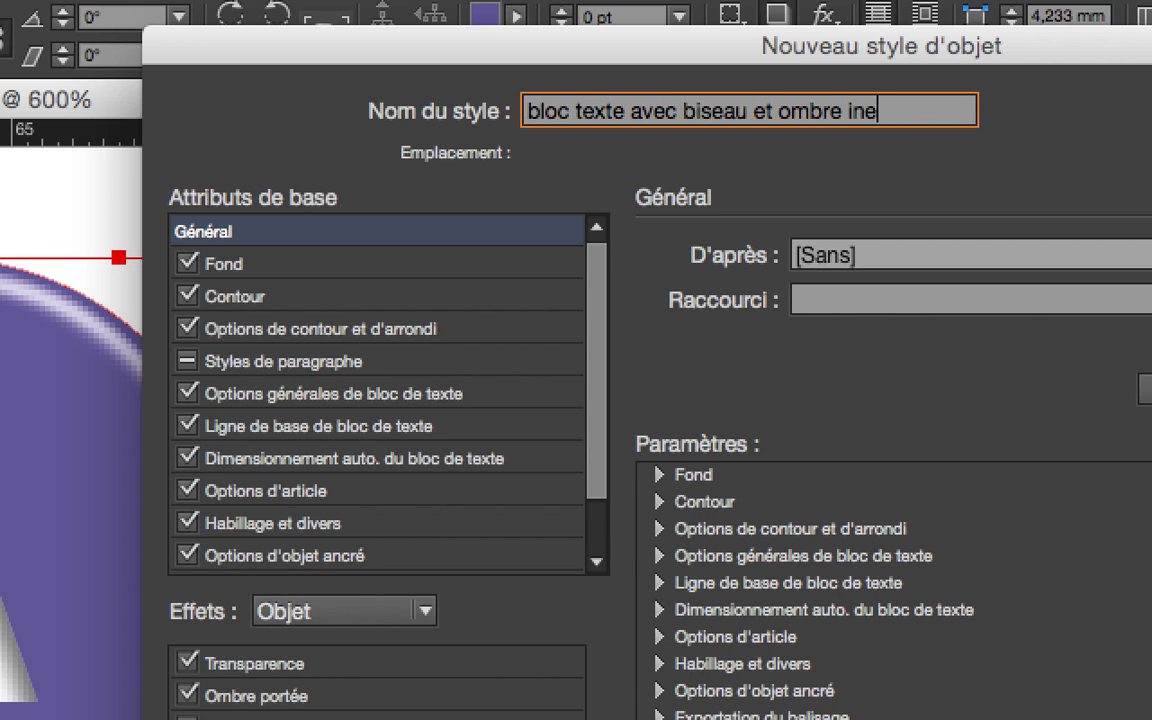
key("BackSpace")
type("er")
type("ne")
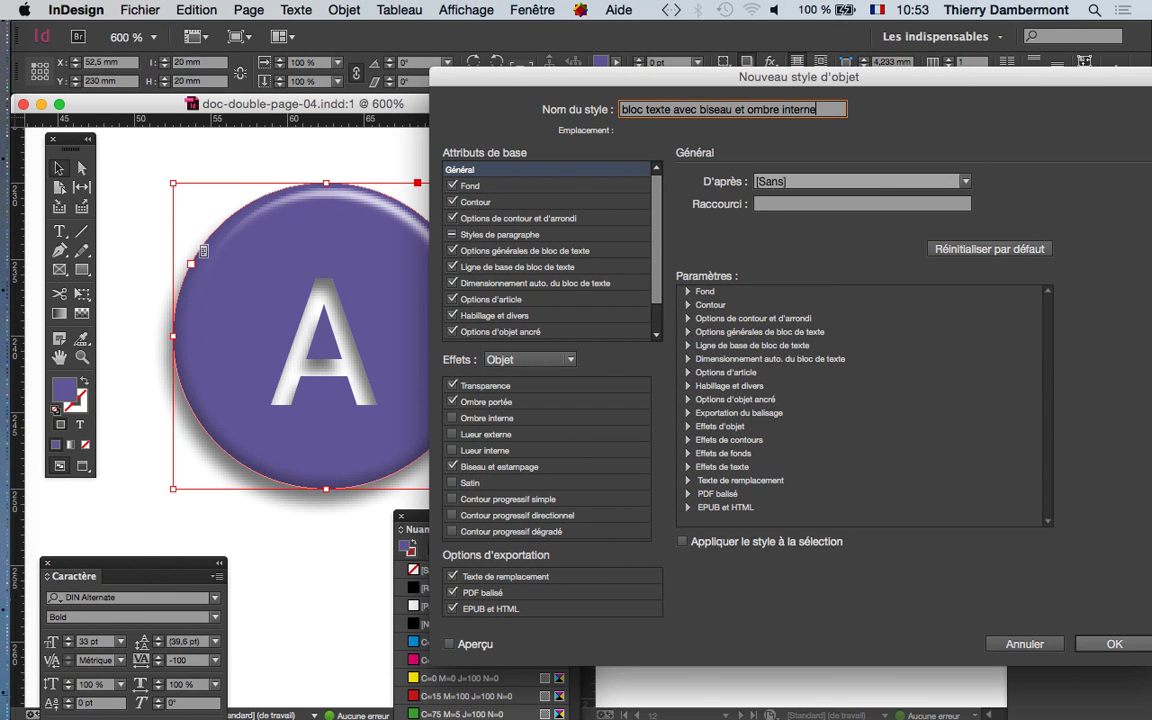
key("Return")
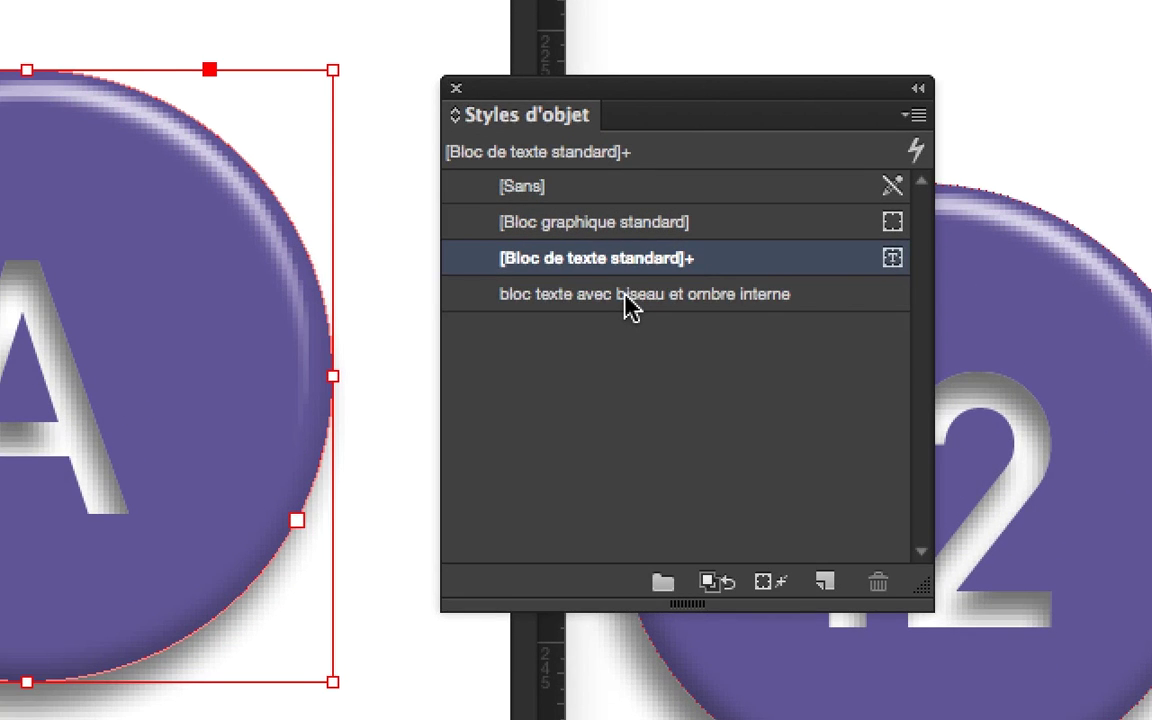
Assign the 'bloc texte avec biseau et ombre interne' style to the purple A badge frame, then zoom out to view the page
left_click(625, 297)
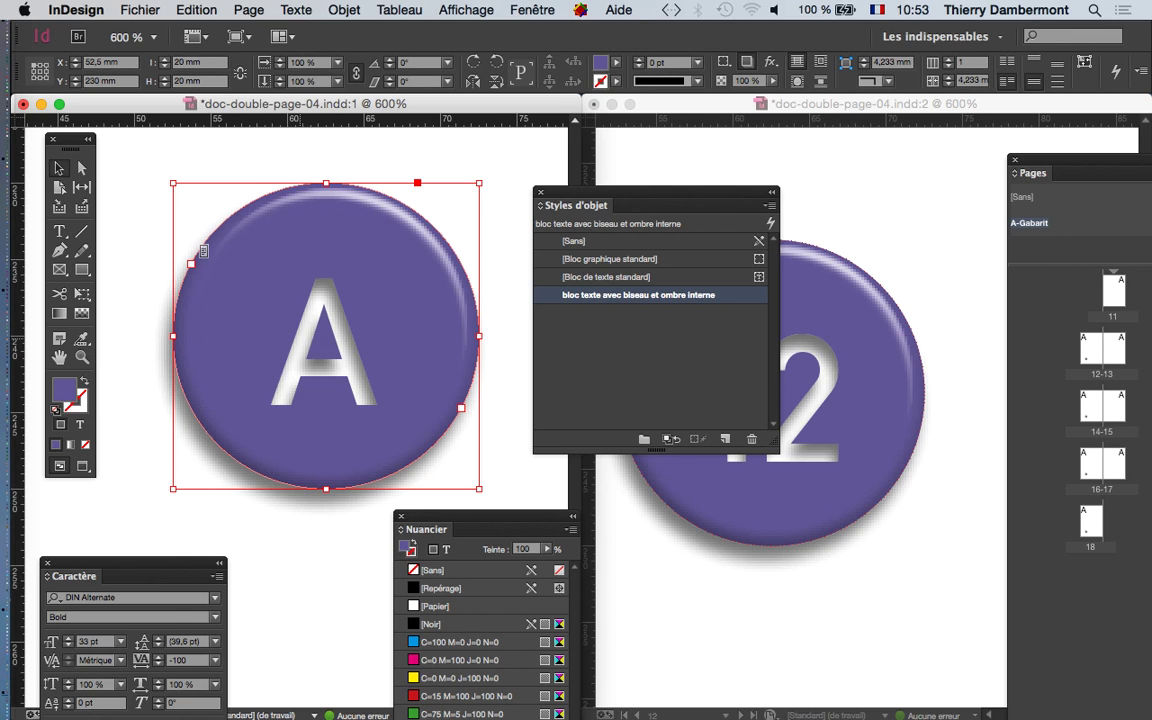
key("ctrl+minus")
key("ctrl+minus")
key("ctrl+minus")
key("ctrl+minus")
key("ctrl+minus")
key("ctrl+minus")
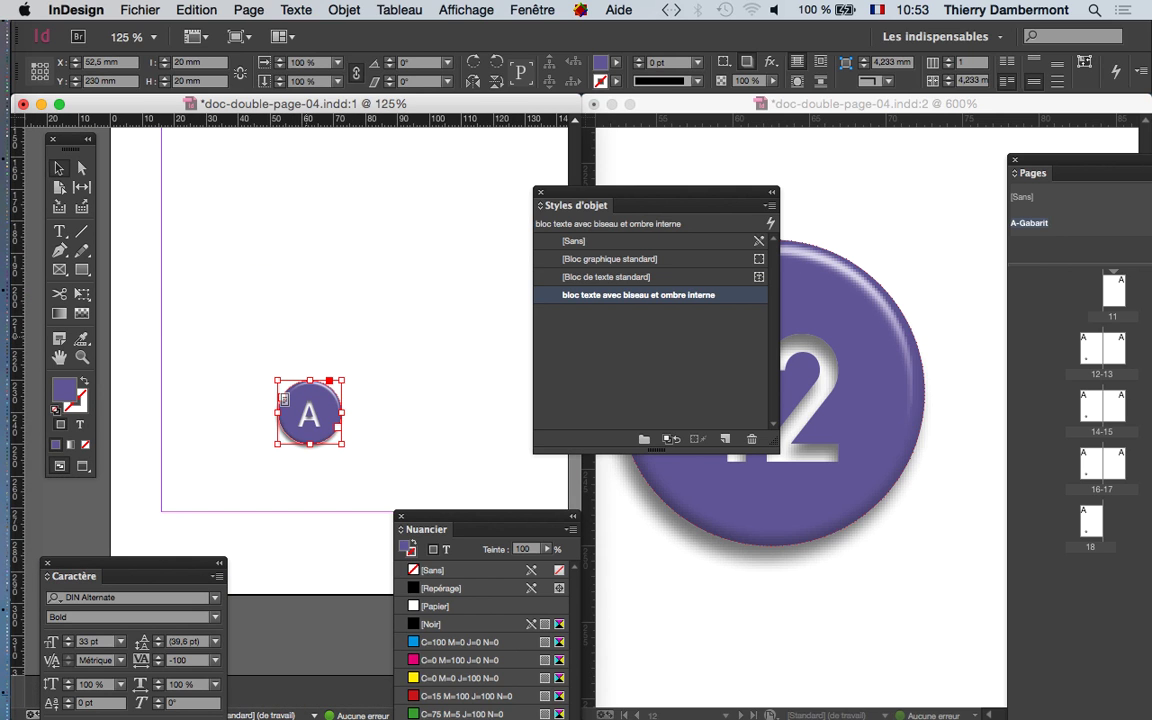
left_click(140, 9)
Save the document as doc-double-page-05.indd in the InDesign jour 1 folder
left_click(175, 177)
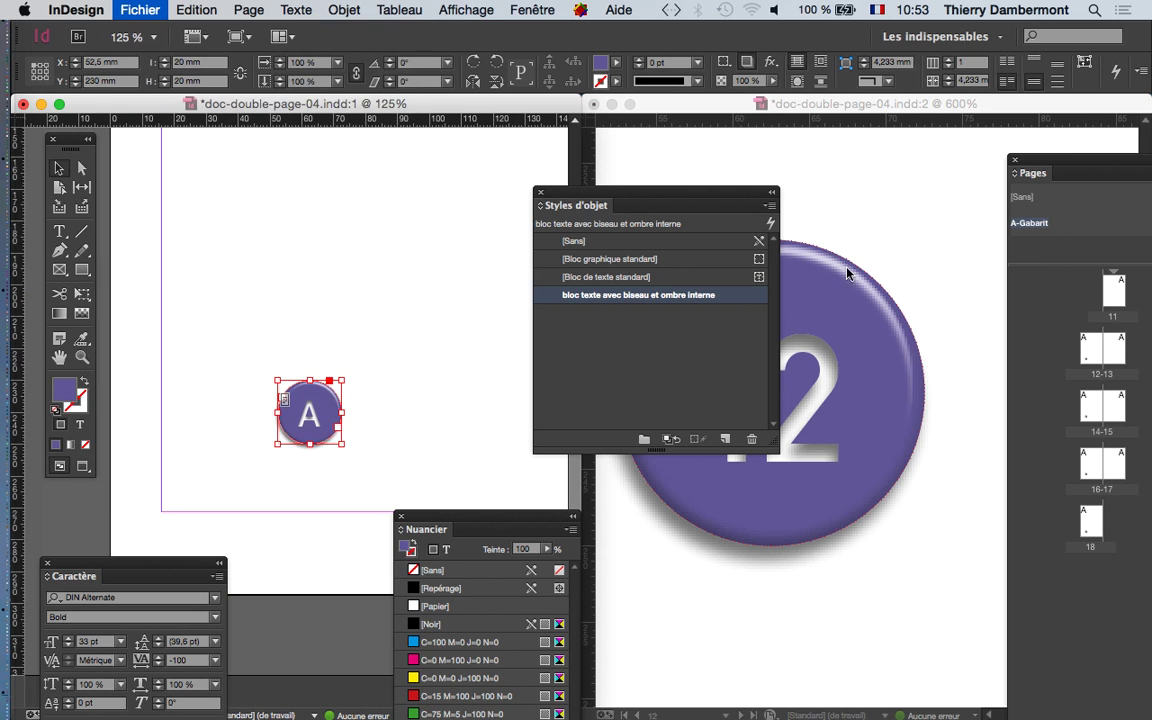
left_click(621, 92)
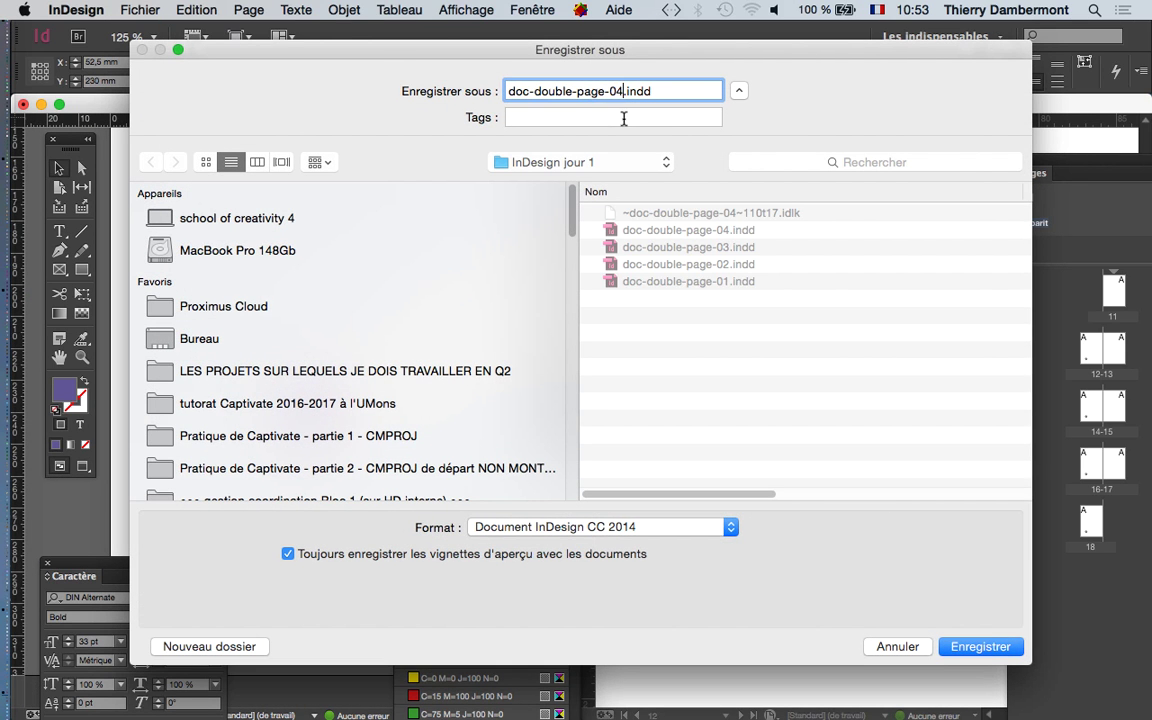
key("BackSpace")
type("5")
left_click(981, 647)
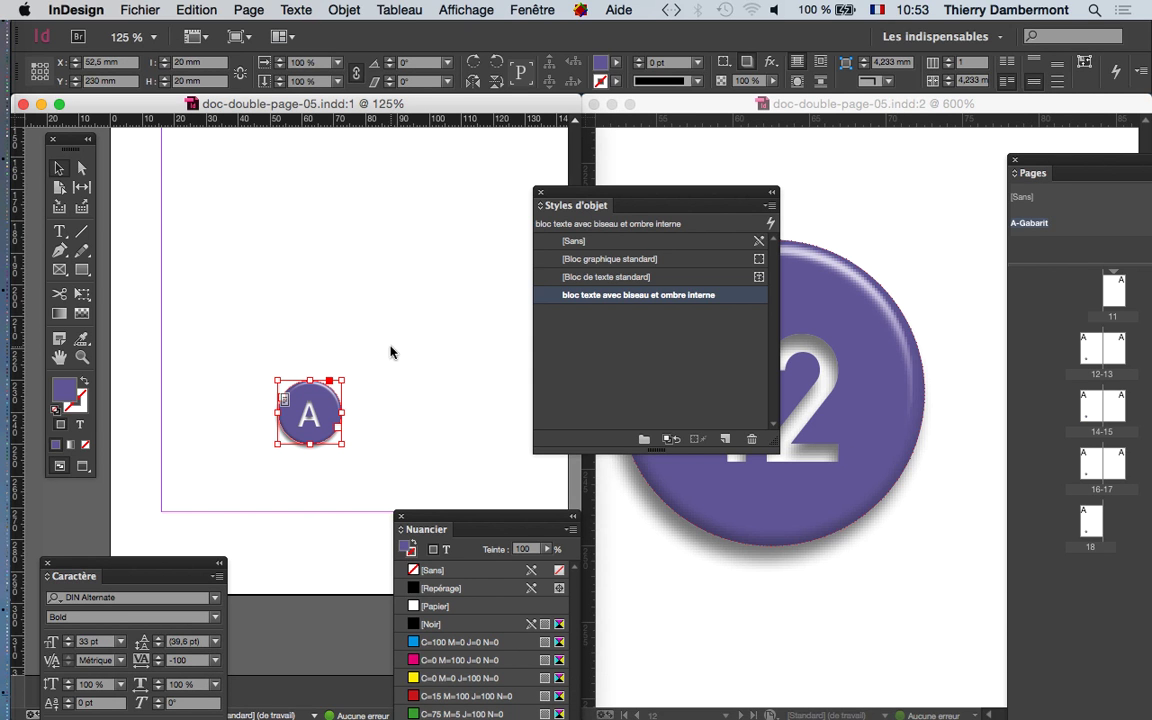